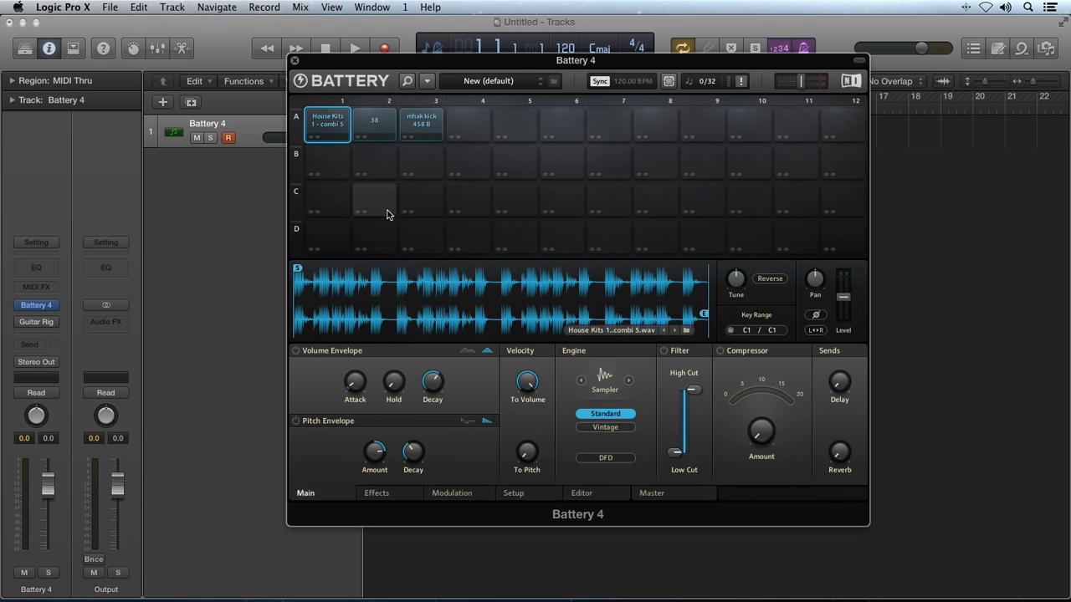
# Step: Examine the cell effects, then the master effects section for Bus 1 through Bus 4 and the Master bus
pyautogui.click(399, 498)
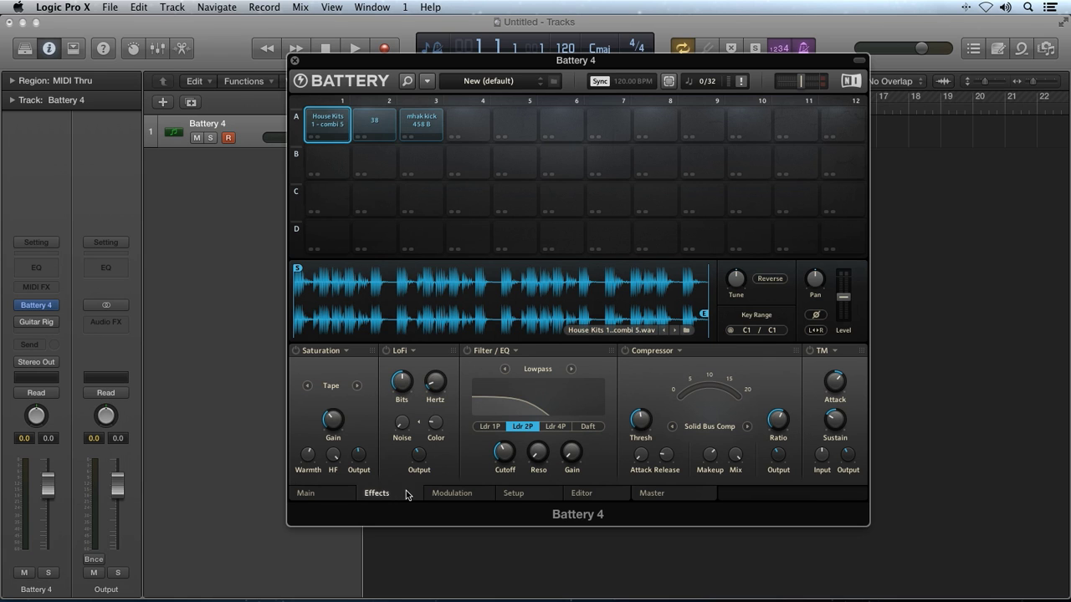
pyautogui.click(660, 494)
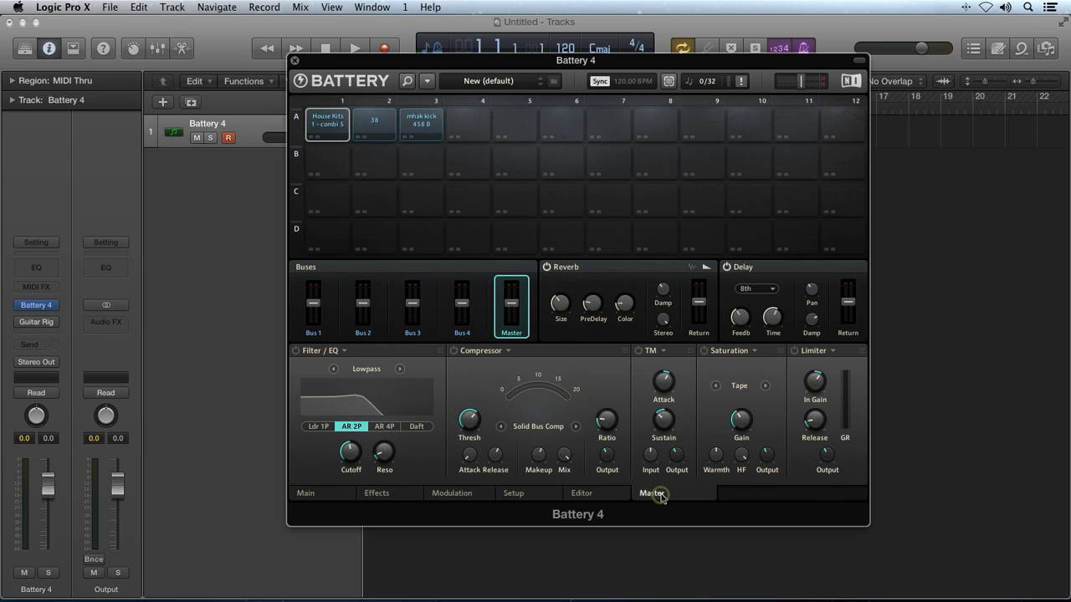
pyautogui.click(320, 335)
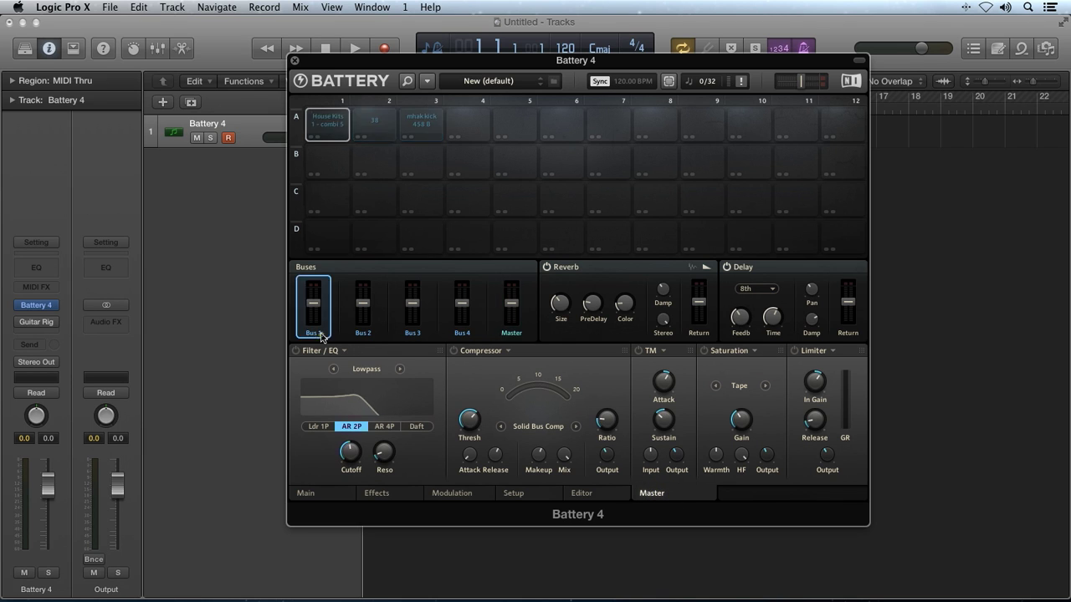
pyautogui.click(359, 336)
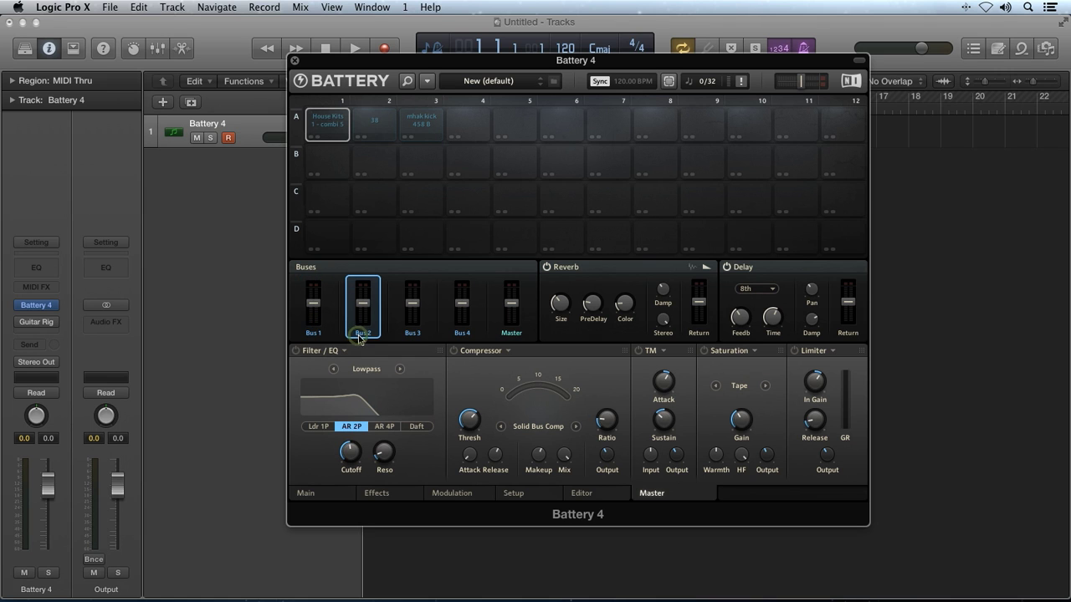
pyautogui.click(413, 334)
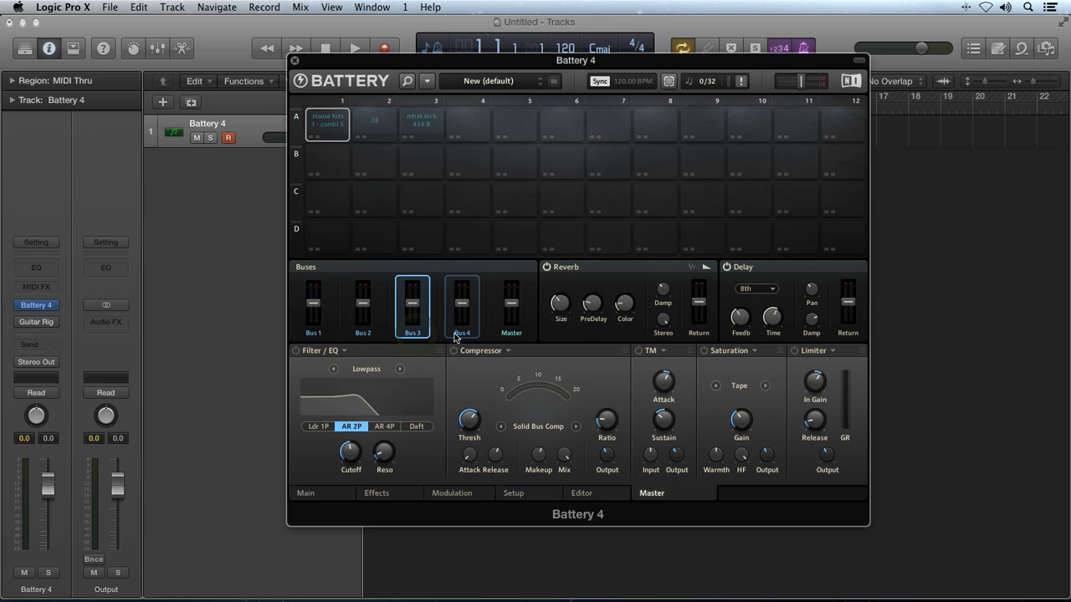
pyautogui.click(458, 335)
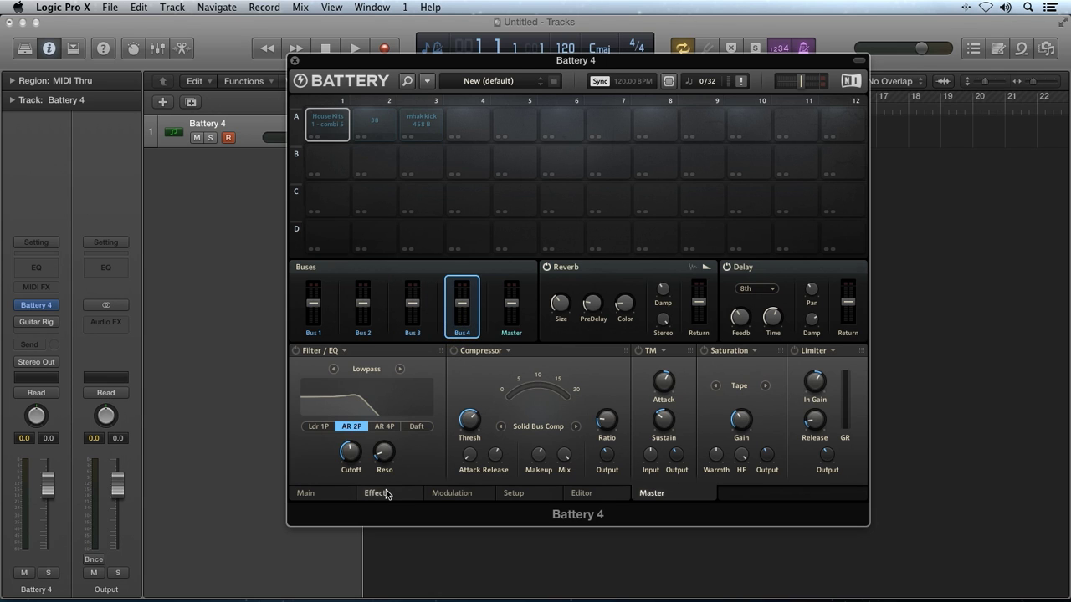
pyautogui.moveTo(466, 307)
pyautogui.click(511, 335)
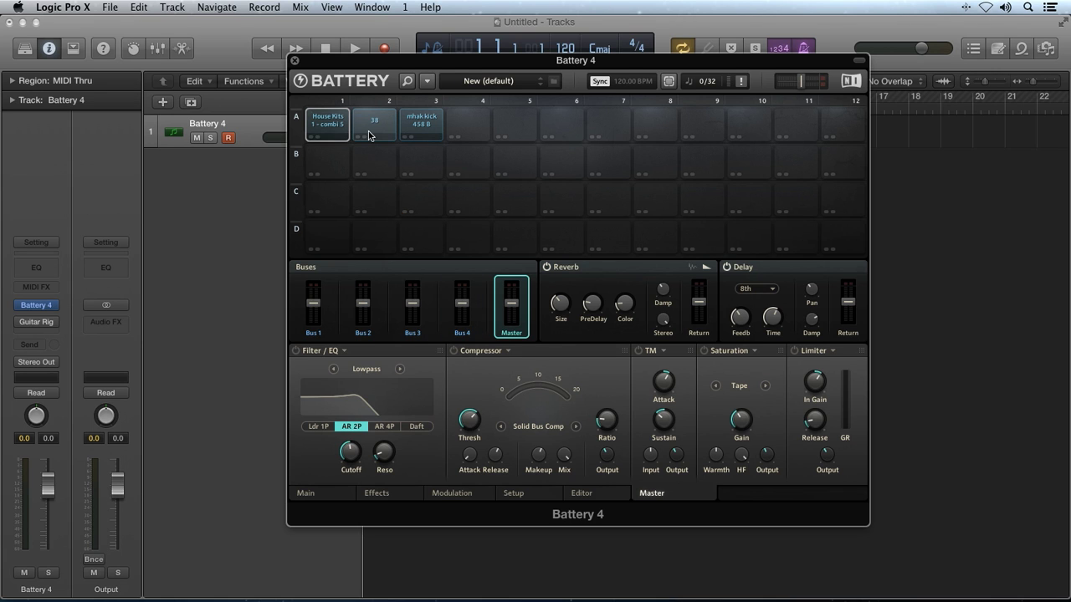
pyautogui.click(313, 334)
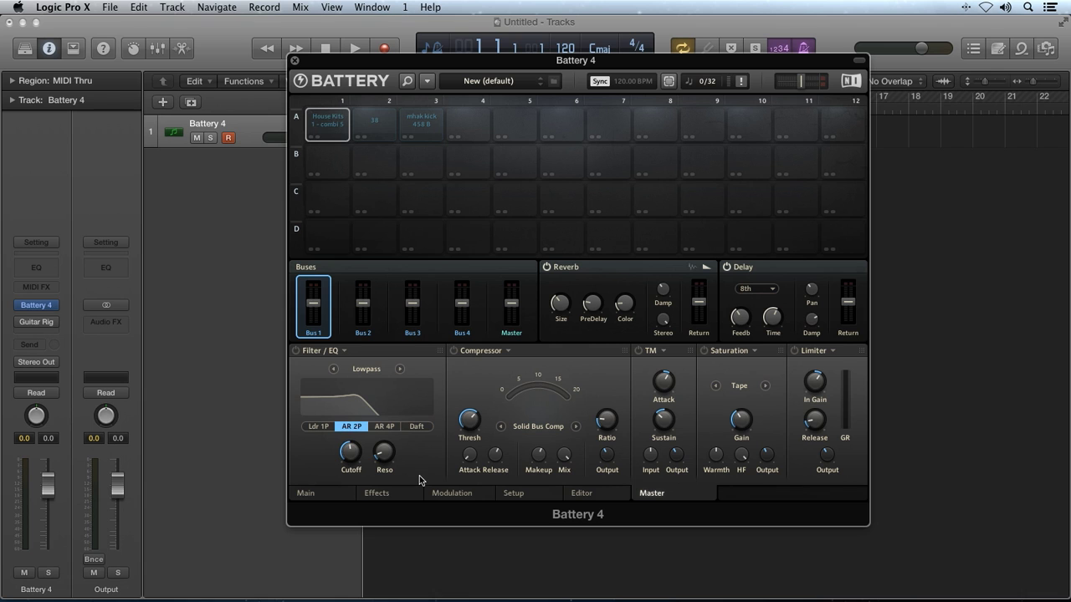
# Step: Return to the House Kits cell's effects and examine the LoFi module's factory presets without loading one
pyautogui.click(408, 495)
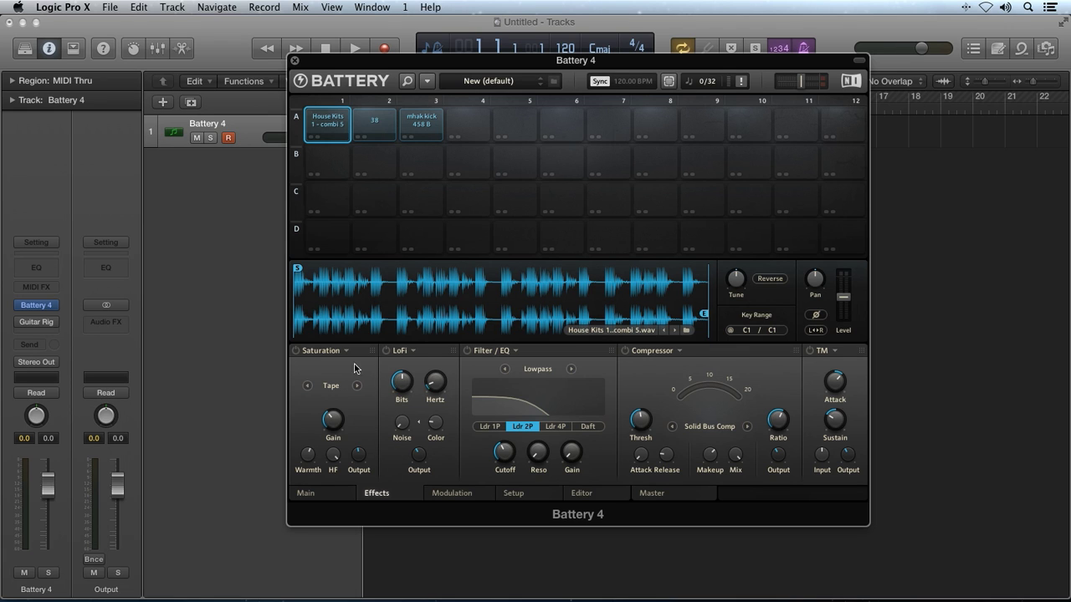
pyautogui.click(296, 355)
pyautogui.click(387, 353)
pyautogui.click(412, 352)
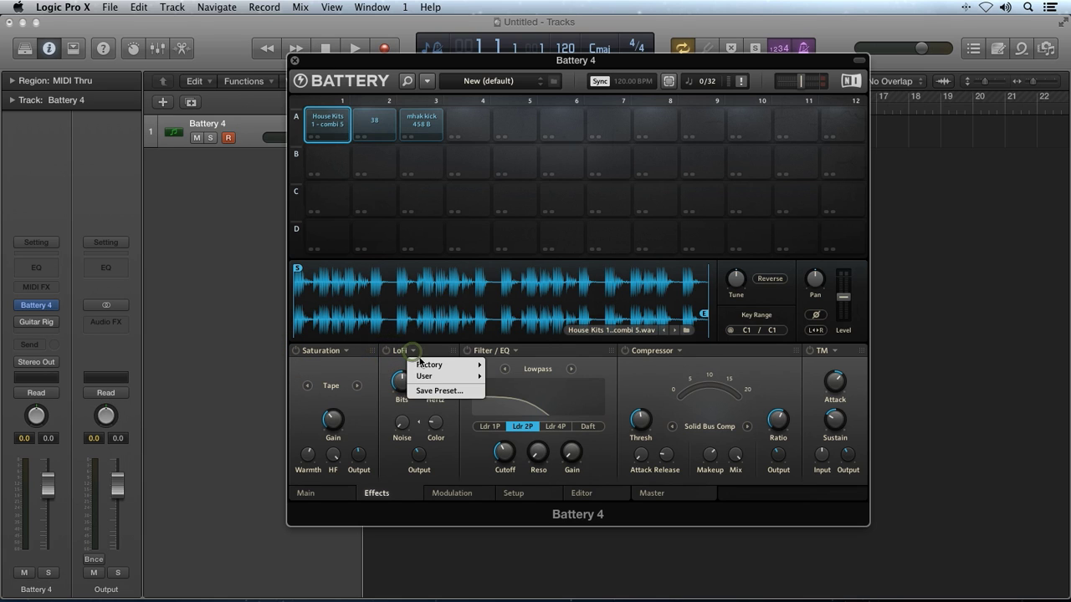
pyautogui.moveTo(434, 366)
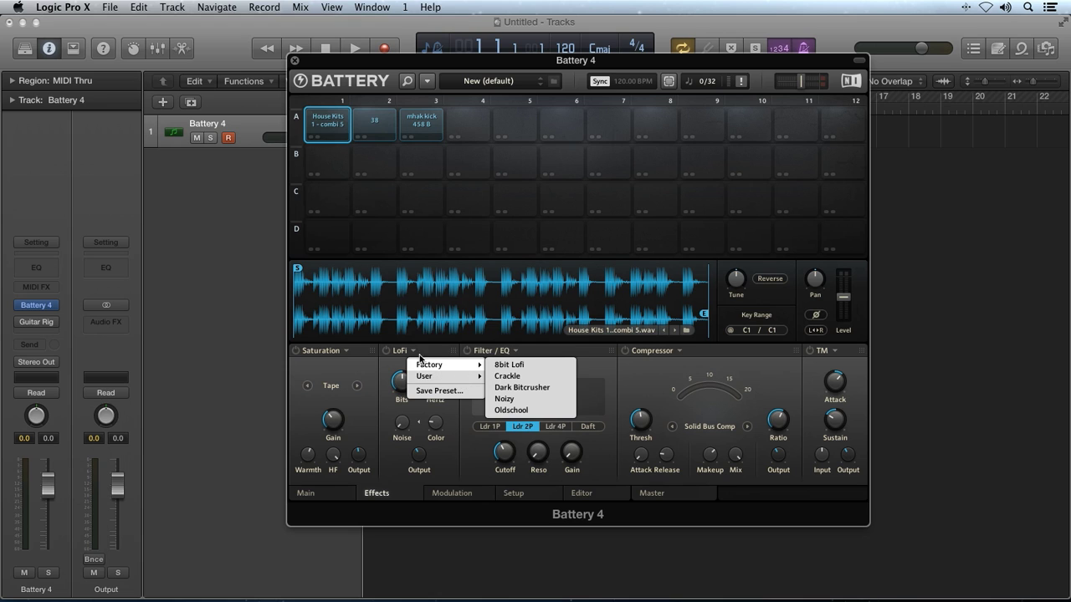
pyautogui.click(429, 352)
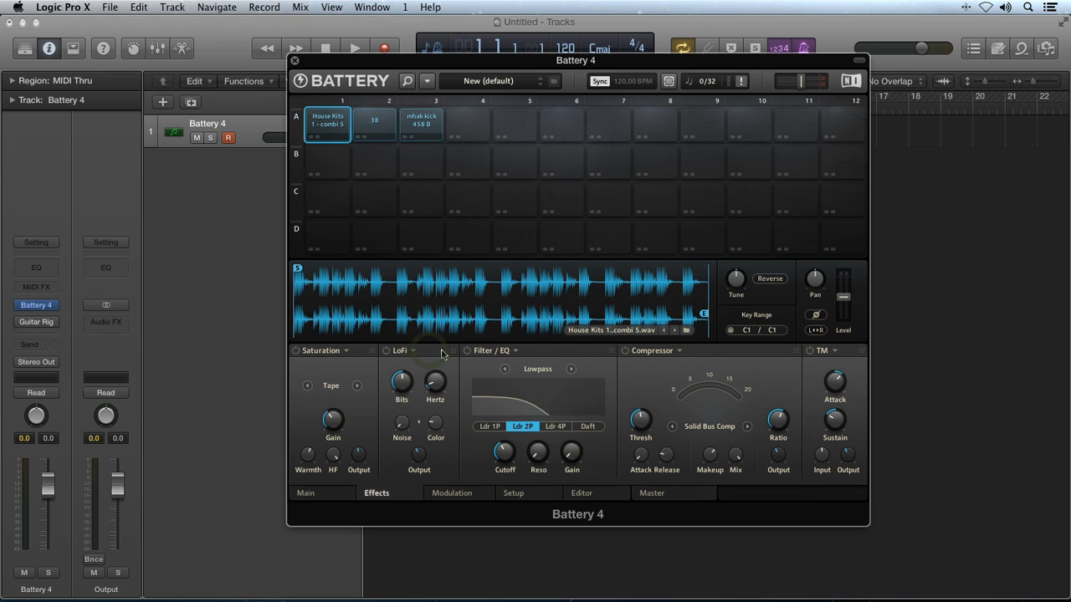
# Step: Try out the LoFi module's reorder handle and open its Hertz value for editing, leaving it without an entry
pyautogui.moveTo(453, 352)
pyautogui.mouseDown()
pyautogui.moveTo(340, 356)
pyautogui.moveTo(447, 358)
pyautogui.mouseUp()
pyautogui.moveTo(438, 377)
pyautogui.mouseDown()
pyautogui.moveTo(448, 328)
pyautogui.moveTo(439, 383)
pyautogui.mouseUp()
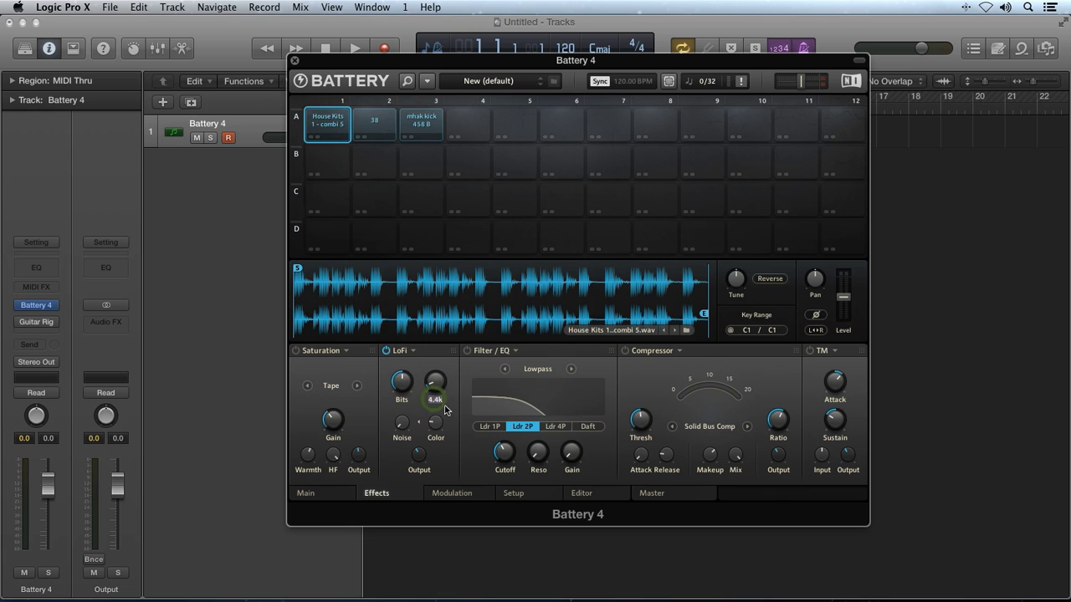
pyautogui.doubleClick(447, 411)
pyautogui.press('Escape')
# Step: Step the cell's Saturation mode to Drums, then choose Classic from the available modes
pyautogui.click(357, 386)
pyautogui.click(357, 386)
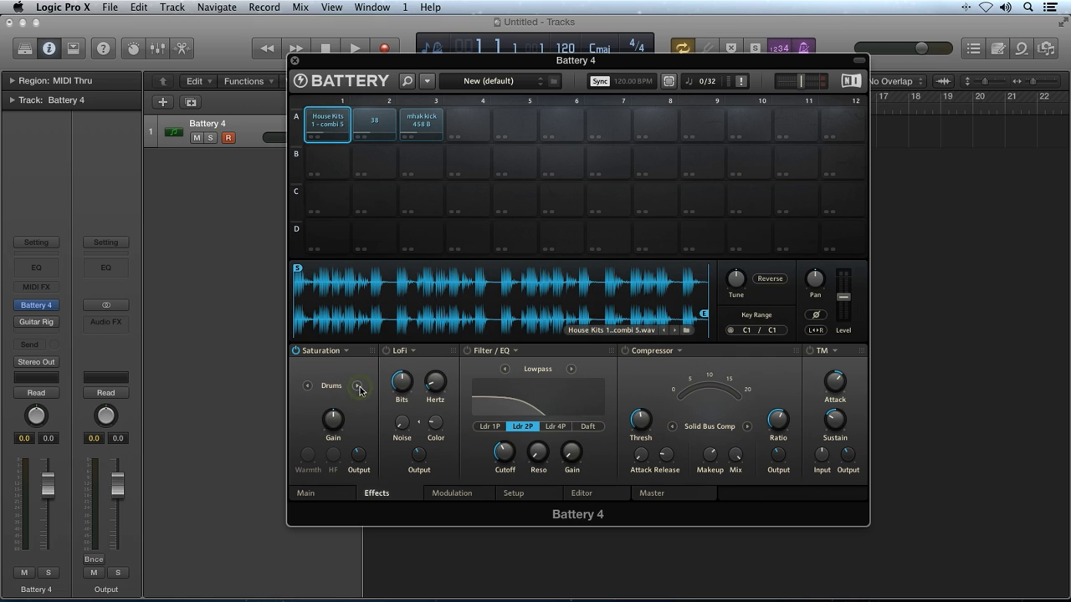
pyautogui.click(333, 389)
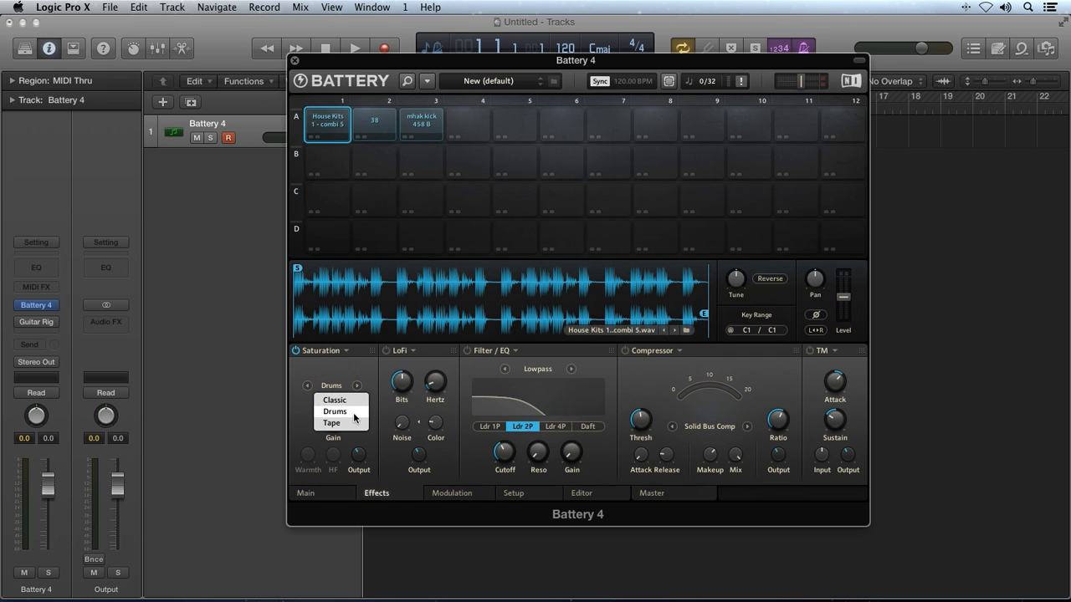
pyautogui.click(344, 400)
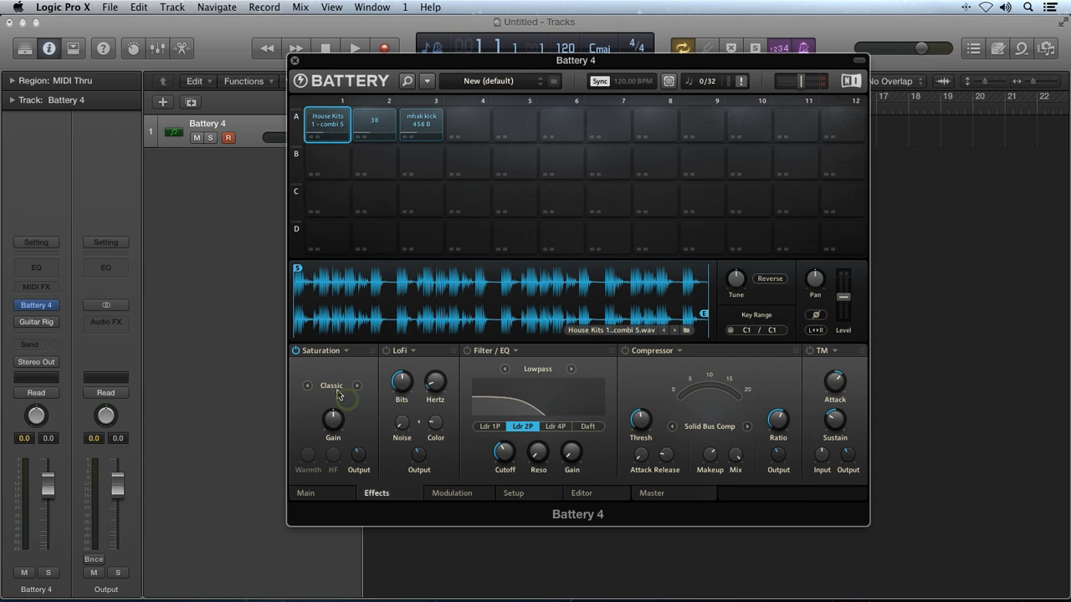
# Step: Toggle the Saturation module, keep its Classic mode and raise its Gain
pyautogui.click(296, 351)
pyautogui.click(336, 390)
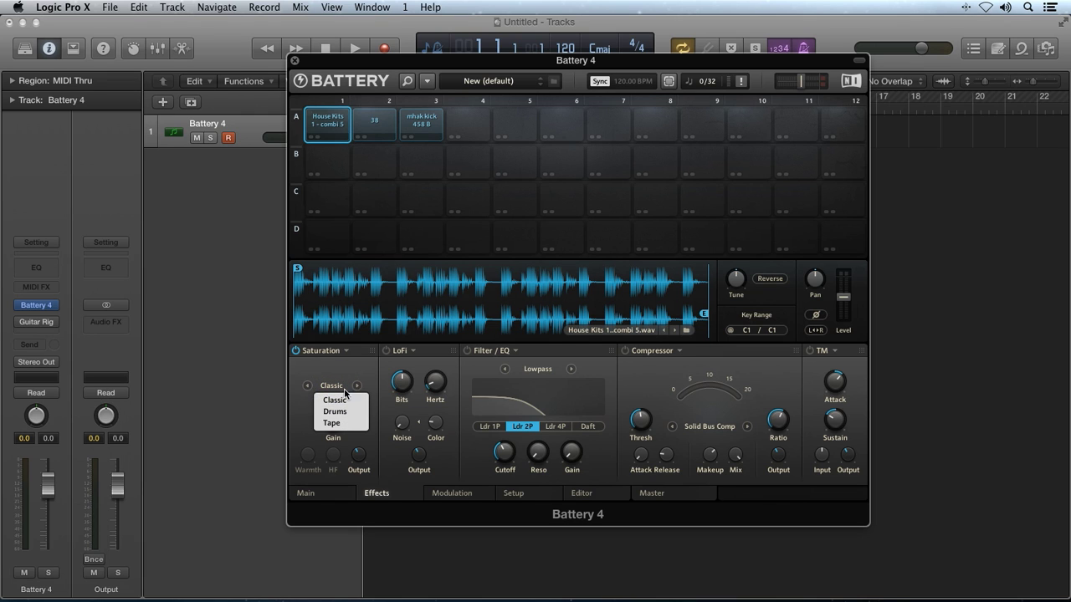
pyautogui.click(343, 383)
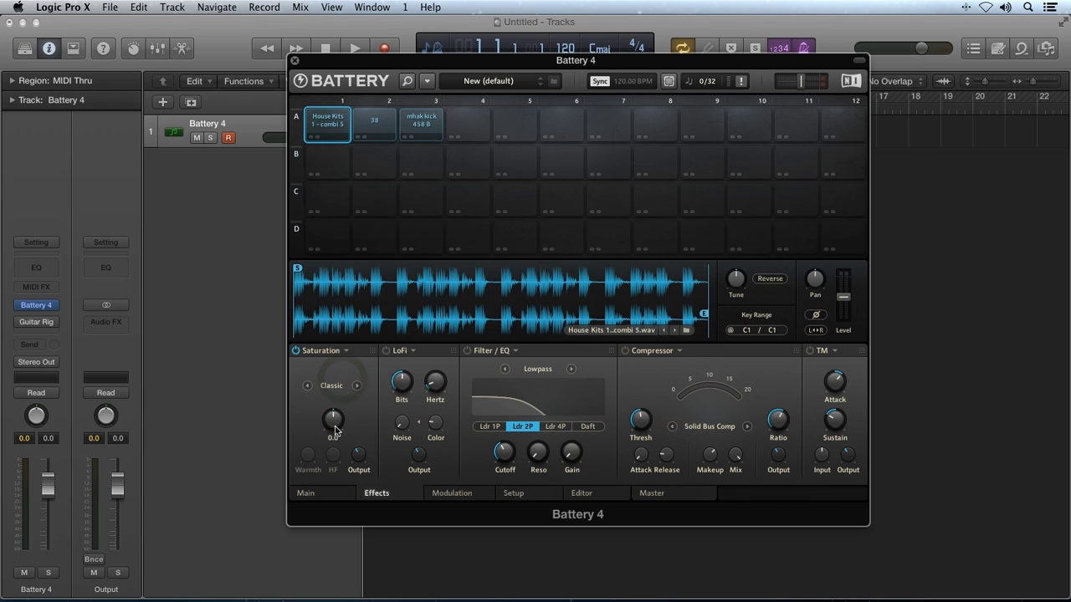
pyautogui.moveTo(333, 421); pyautogui.dragTo(336, 408)
# Step: Switch the Saturation through Tape to Drums mode, raise its Gain to 68 and lower its Output to compensate
pyautogui.click(331, 385)
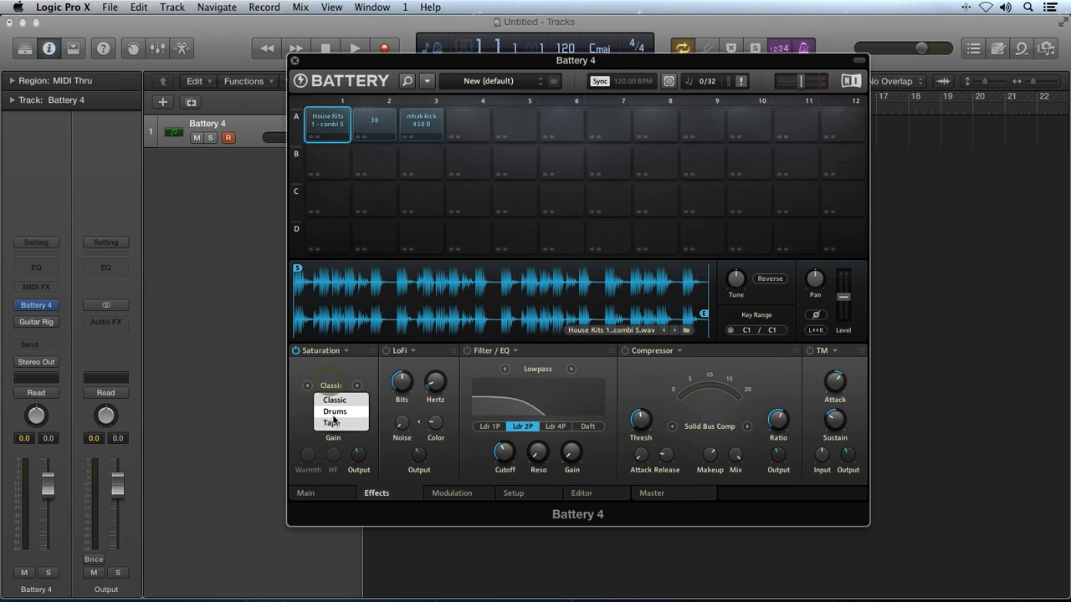
pyautogui.click(333, 423)
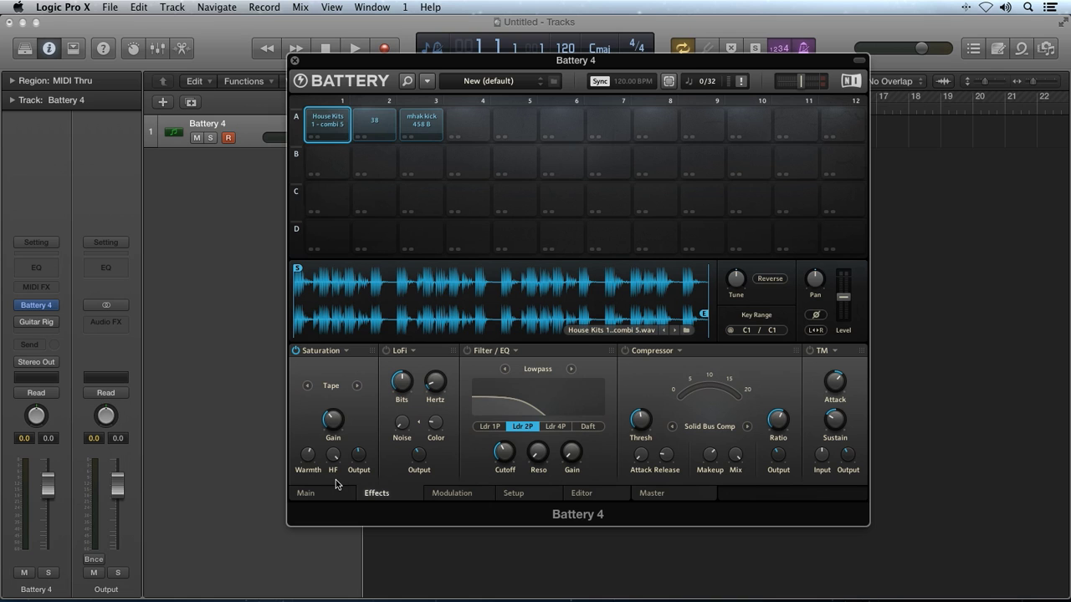
pyautogui.click(357, 386)
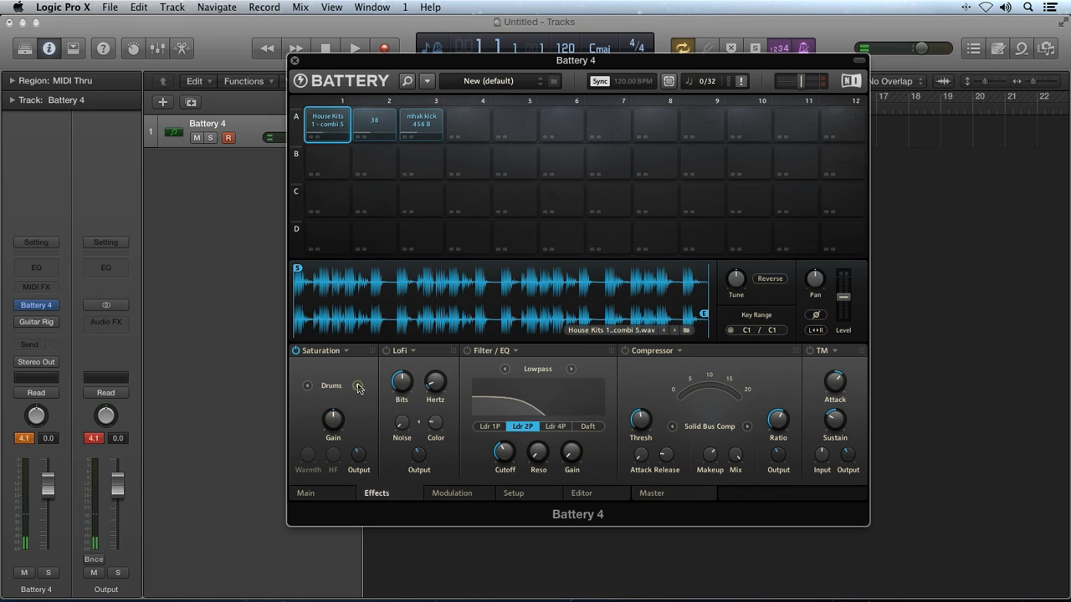
pyautogui.moveTo(333, 427); pyautogui.dragTo(332, 403)
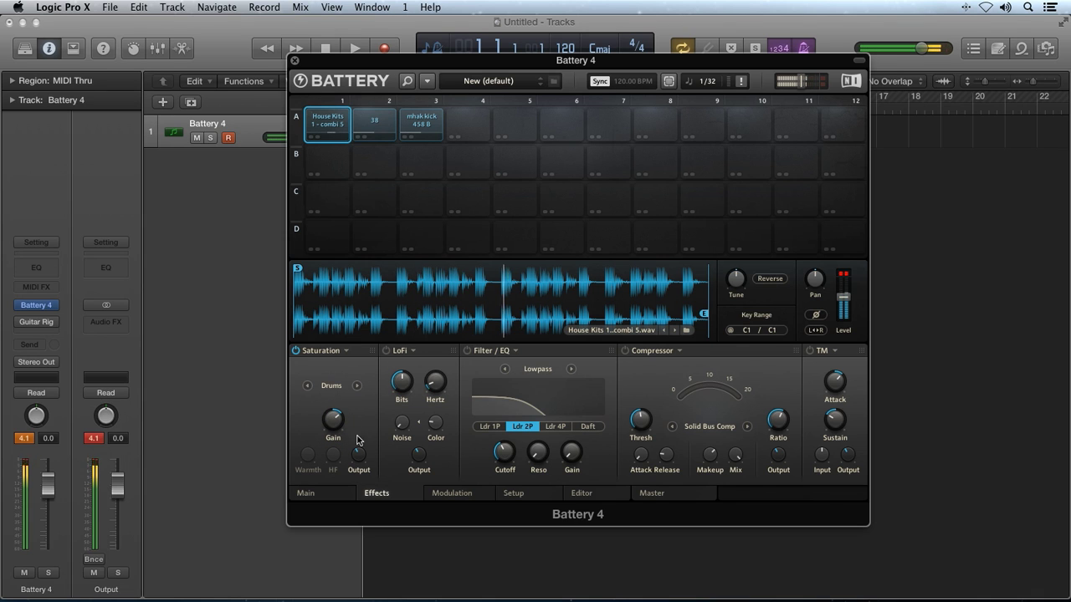
pyautogui.moveTo(360, 458)
pyautogui.moveTo(360, 458); pyautogui.dragTo(360, 461)
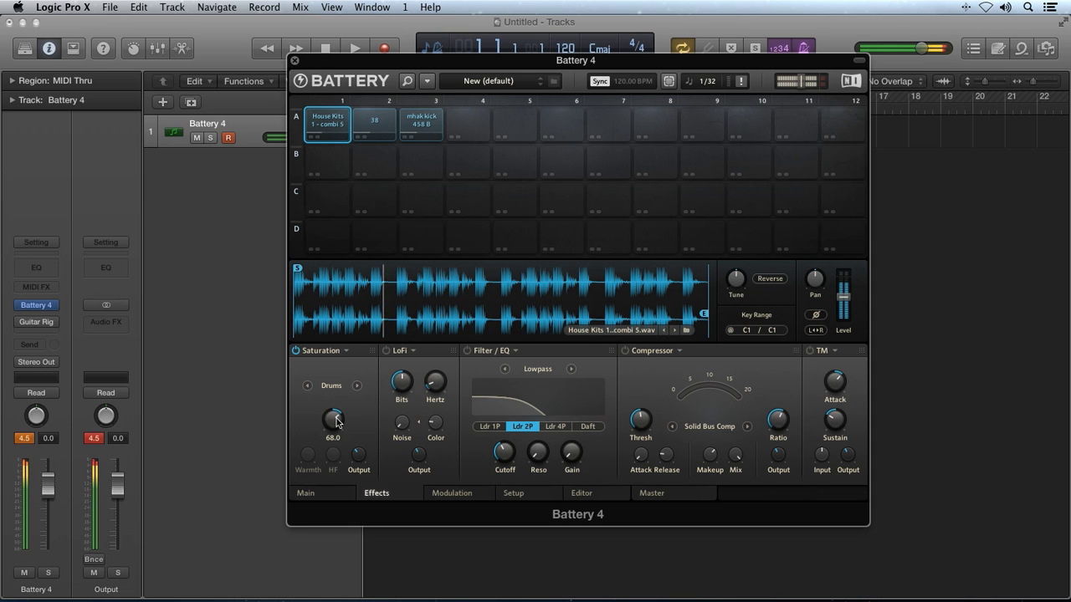
# Step: Set the Saturation module to Tape mode and lower its Warmth
pyautogui.click(357, 385)
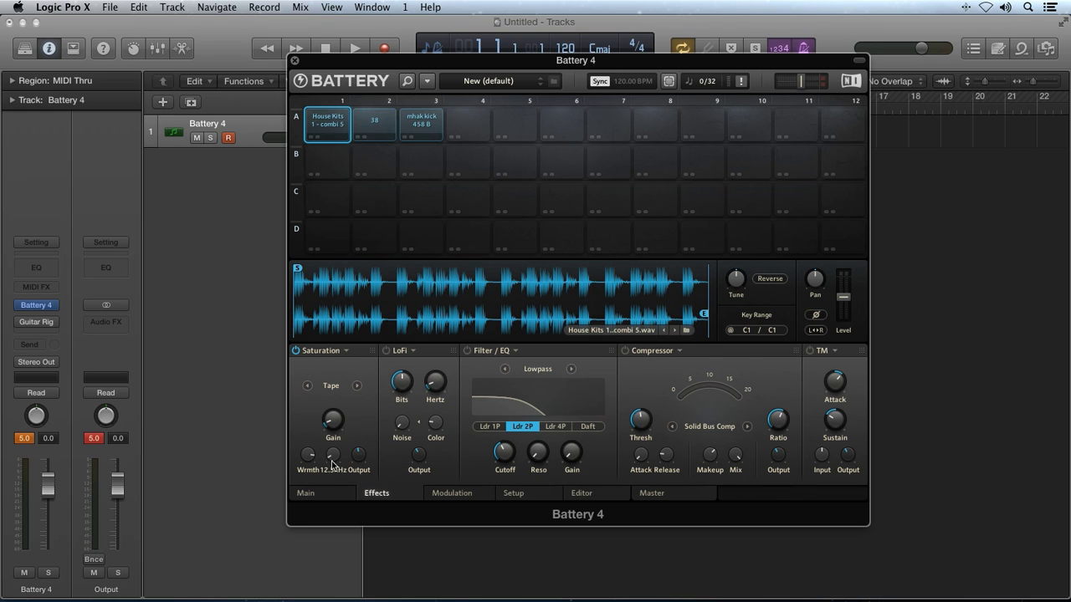
pyautogui.moveTo(309, 466); pyautogui.dragTo(307, 491)
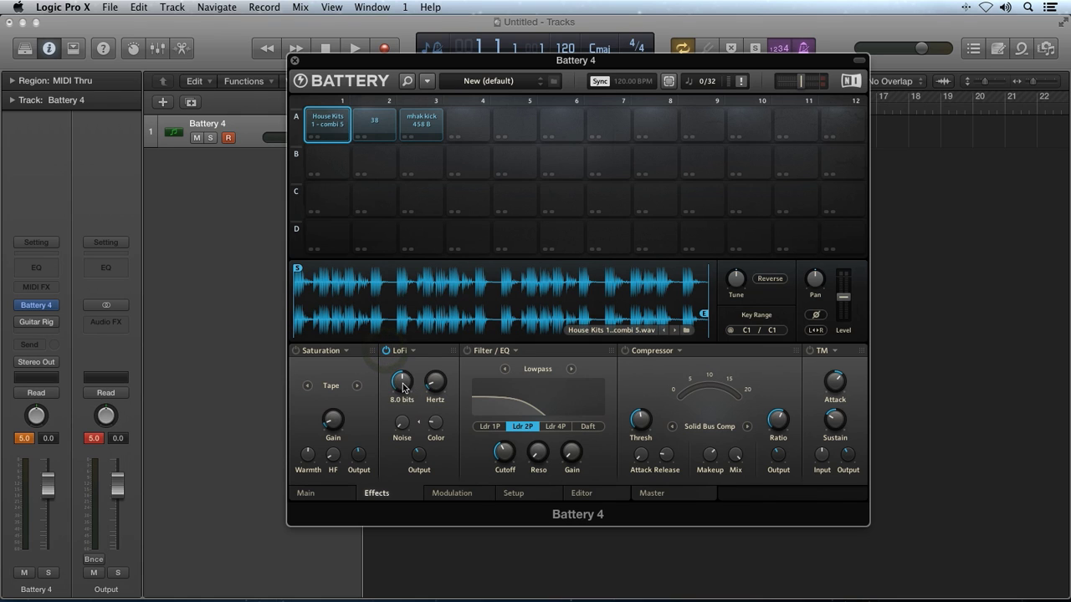
# Step: Raise the LoFi module's Bits and Hertz to their maximum
pyautogui.moveTo(402, 381); pyautogui.dragTo(406, 301)
pyautogui.moveTo(436, 382); pyautogui.dragTo(439, 246)
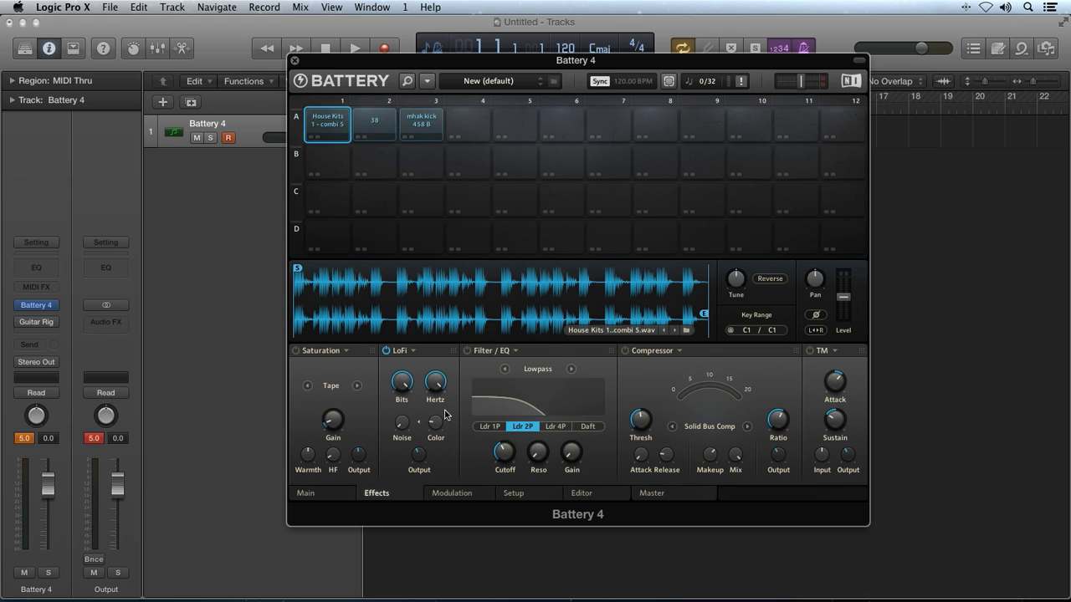
pyautogui.moveTo(439, 389)
pyautogui.mouseDown()
pyautogui.moveTo(439, 532)
pyautogui.moveTo(439, 382)
pyautogui.mouseUp()
pyautogui.moveTo(424, 458)
# Step: Dial in the LoFi degradation with reduced Bits, a low Hertz setting and an adjusted noise Color
pyautogui.moveTo(404, 380); pyautogui.dragTo(405, 412)
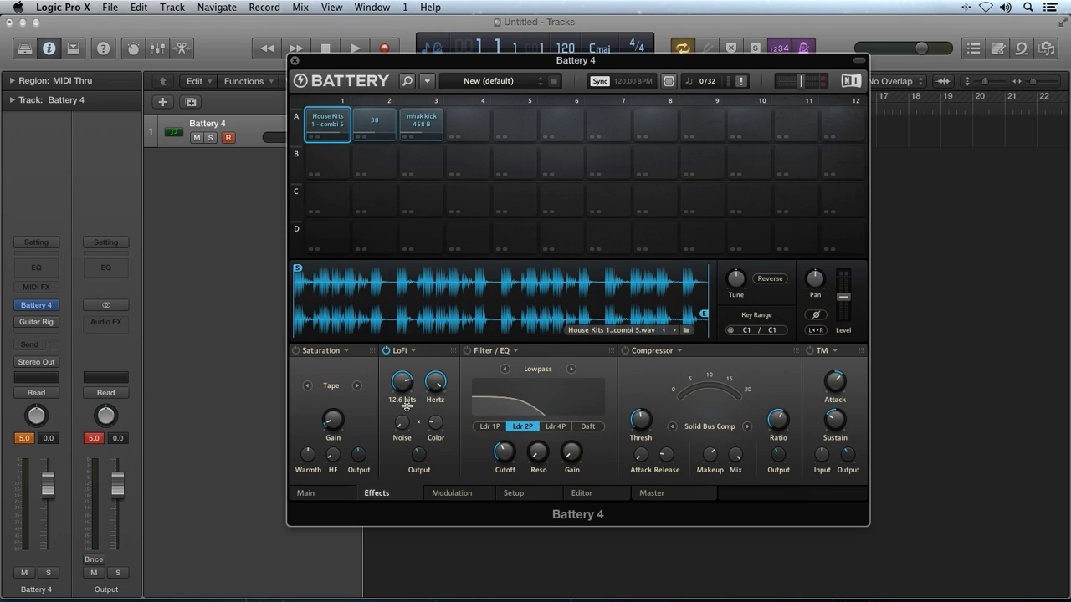
pyautogui.moveTo(435, 384)
pyautogui.moveTo(435, 382); pyautogui.dragTo(442, 499)
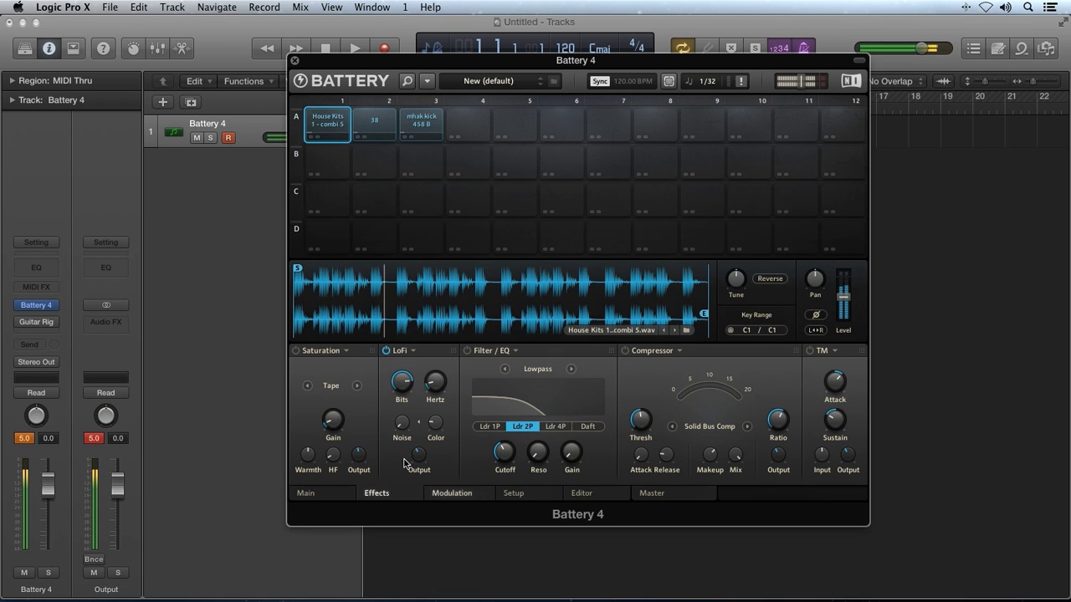
pyautogui.moveTo(410, 382); pyautogui.dragTo(396, 339)
pyautogui.moveTo(409, 426)
pyautogui.moveTo(435, 422); pyautogui.dragTo(439, 347)
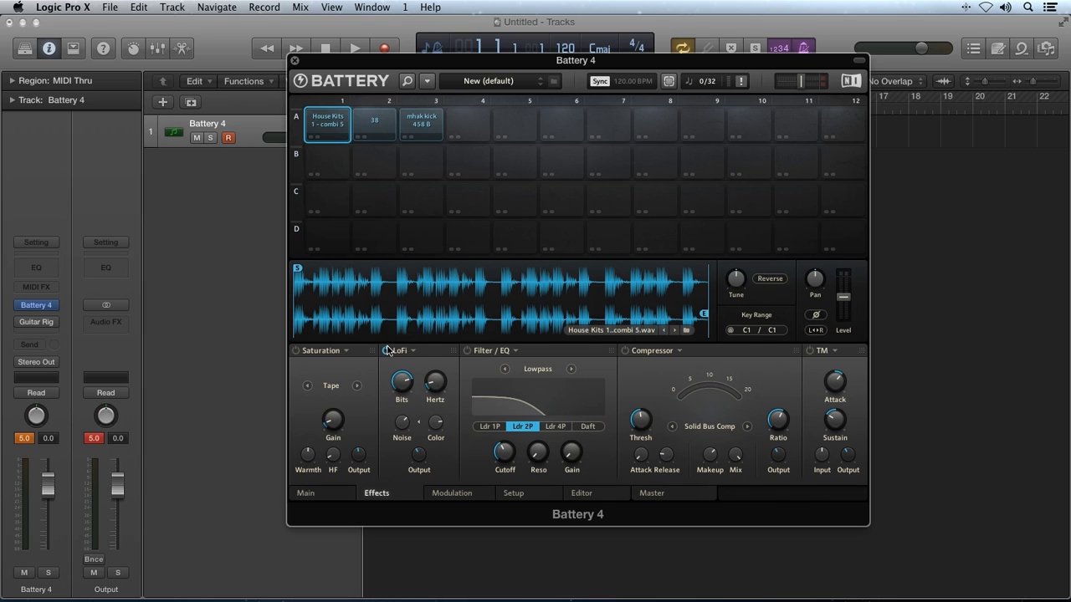
# Step: Enable the cell's Filter/EQ module and set it to 3-band EQ with Band 3 selected
pyautogui.click(467, 350)
pyautogui.click(545, 372)
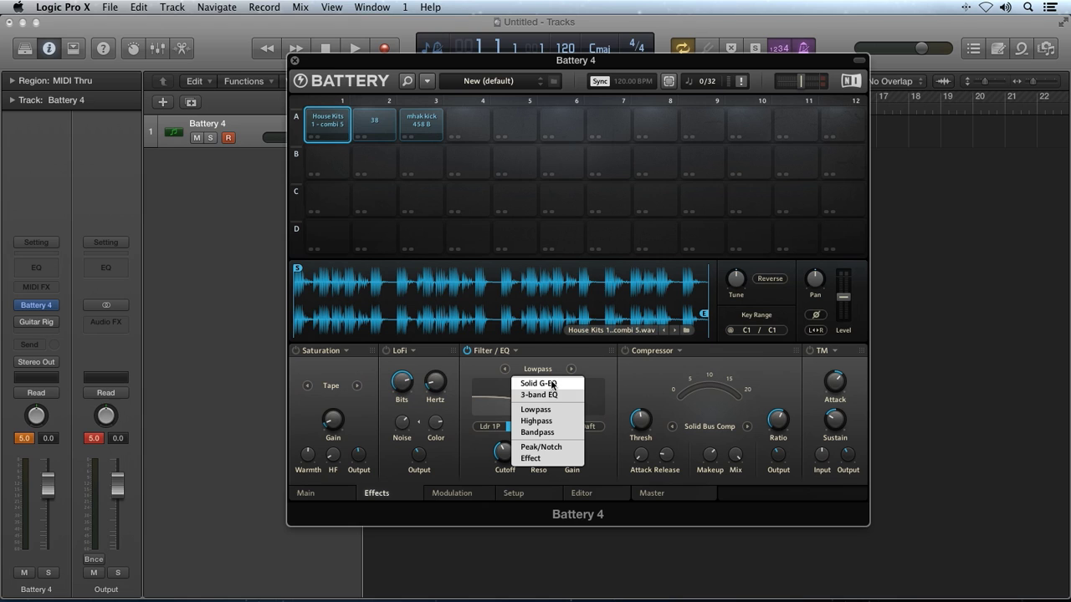
pyautogui.click(598, 450)
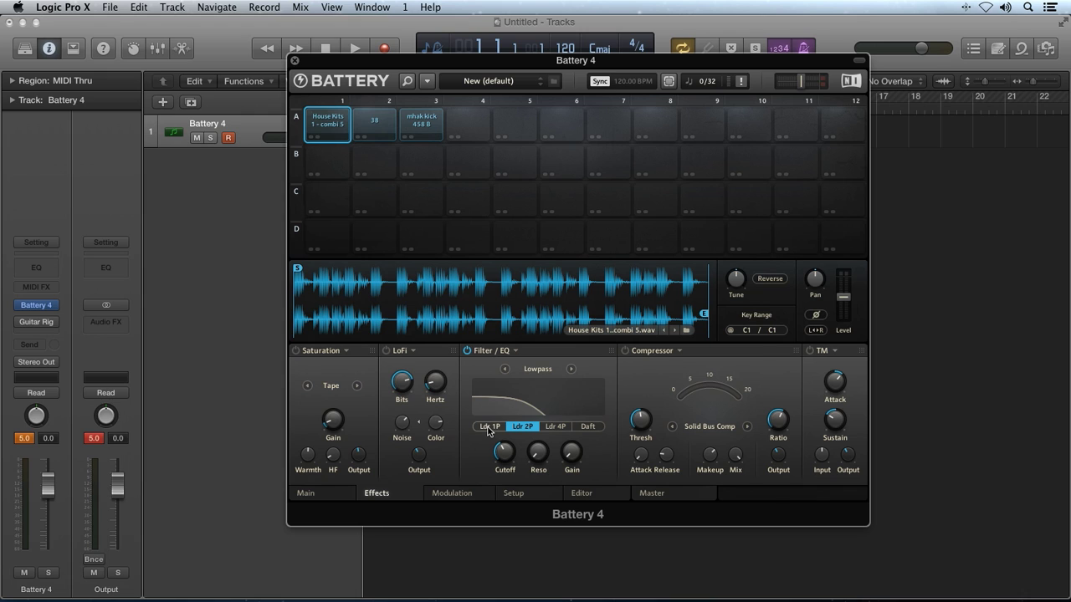
pyautogui.click(542, 373)
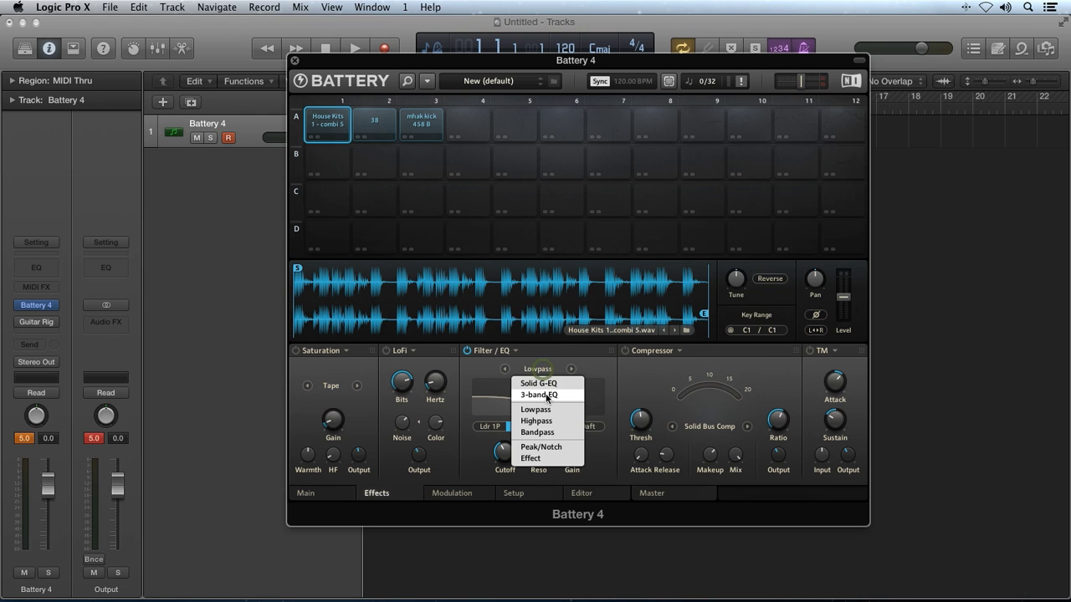
pyautogui.click(546, 398)
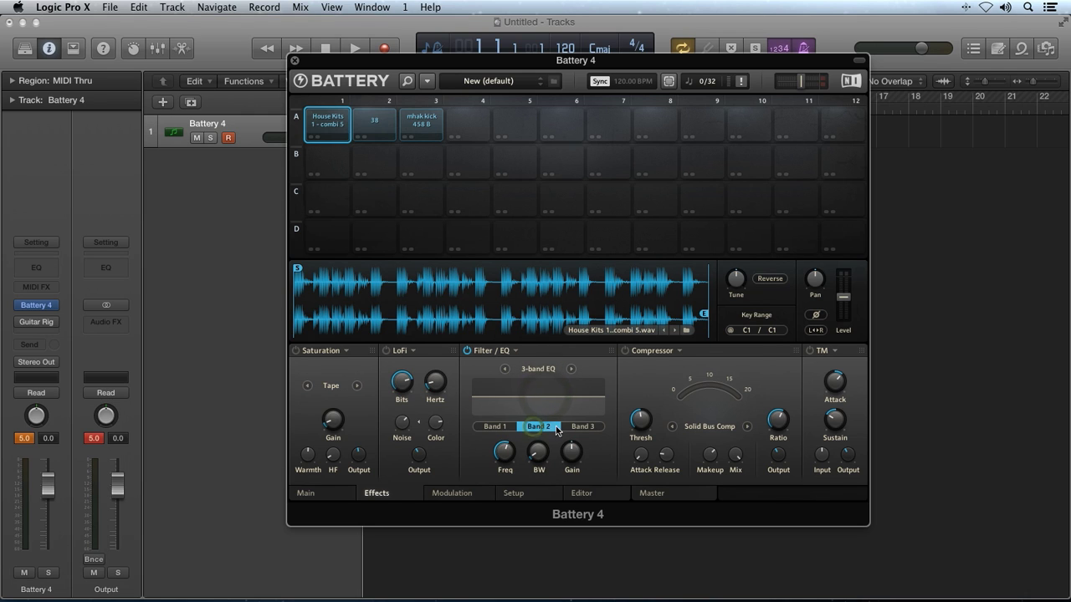
pyautogui.click(583, 426)
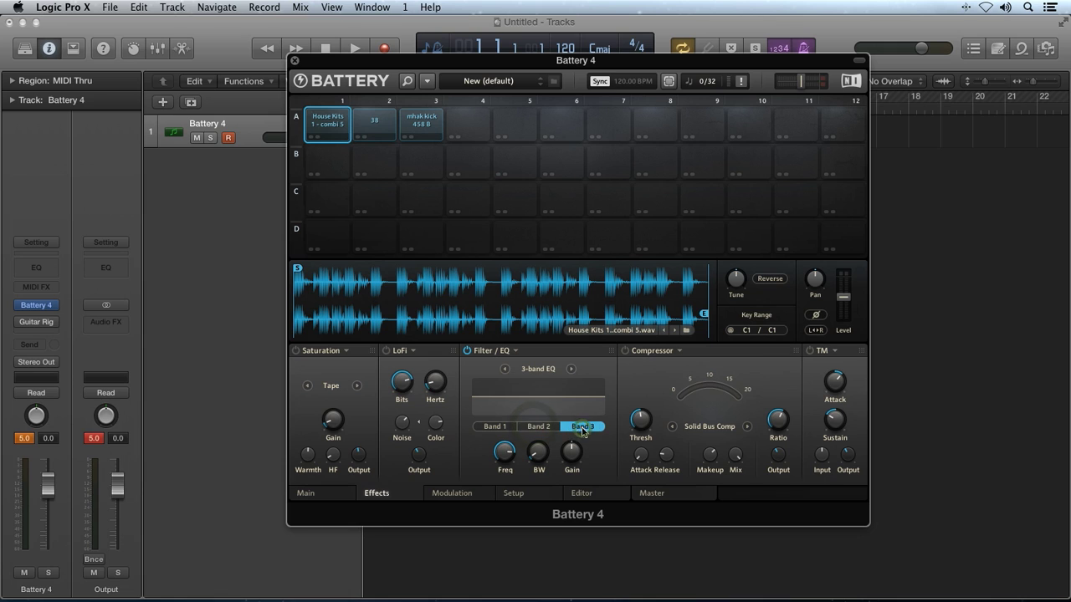
# Step: Set the Filter/EQ module to Effect, sample the Frm 2 and Phaser types, and adjust the Size and Talk of Frm 1
pyautogui.click(543, 373)
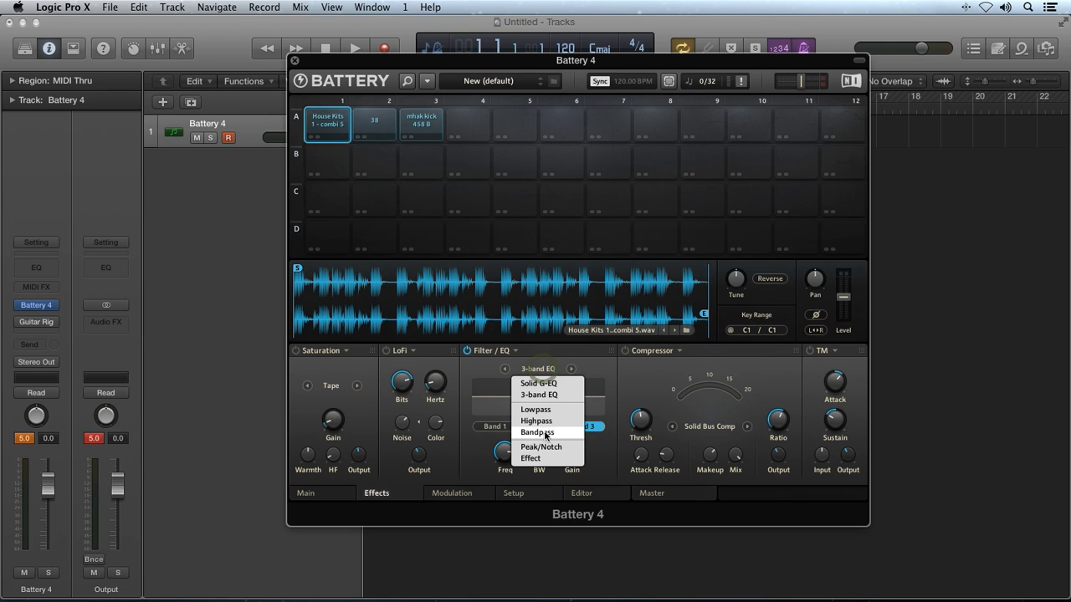
pyautogui.click(543, 460)
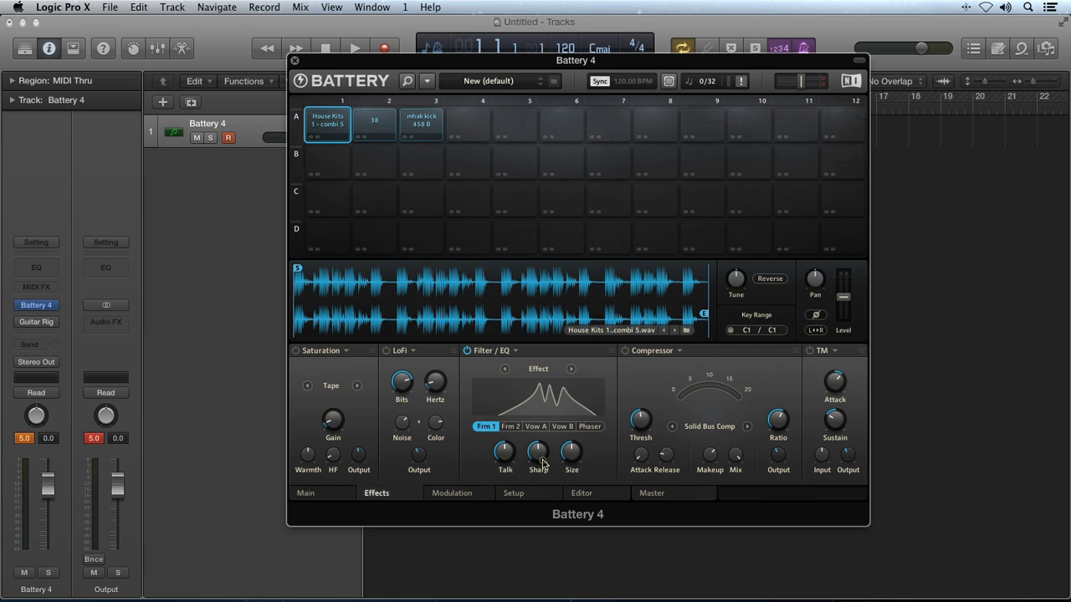
pyautogui.click(510, 428)
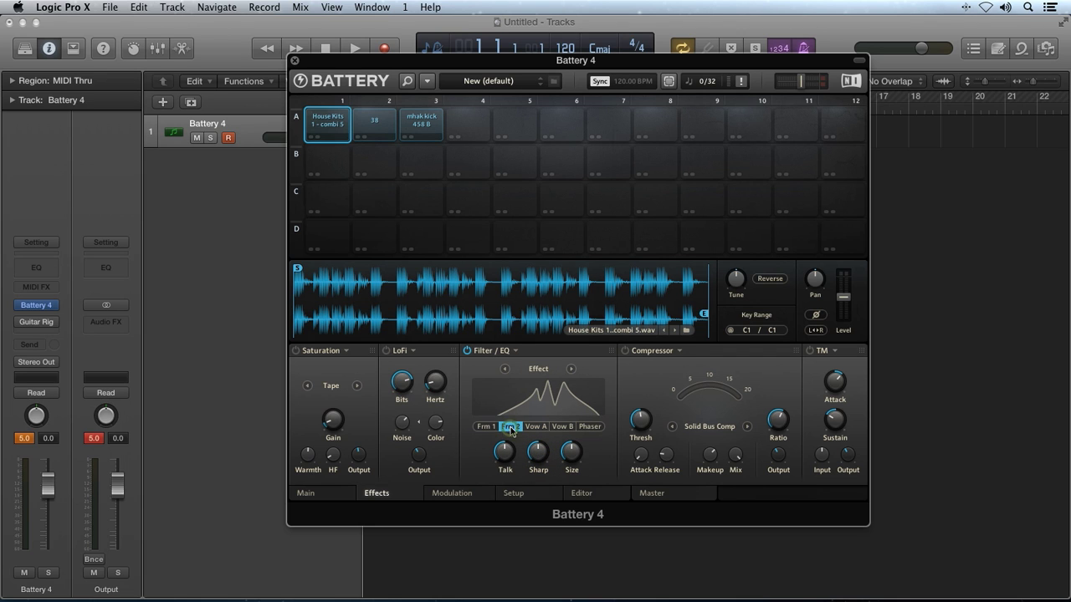
pyautogui.click(589, 427)
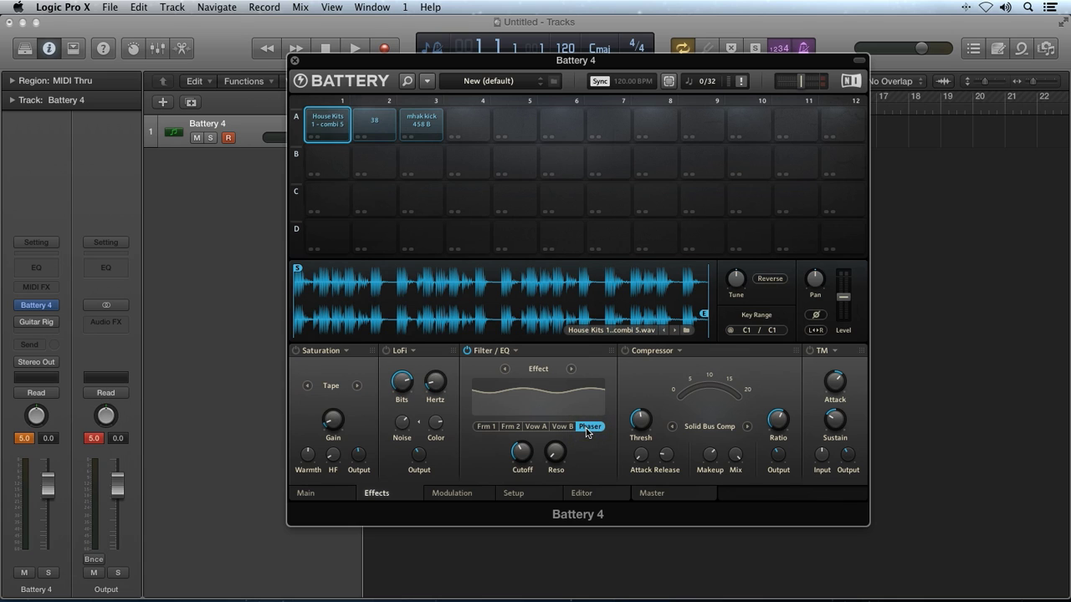
pyautogui.click(483, 427)
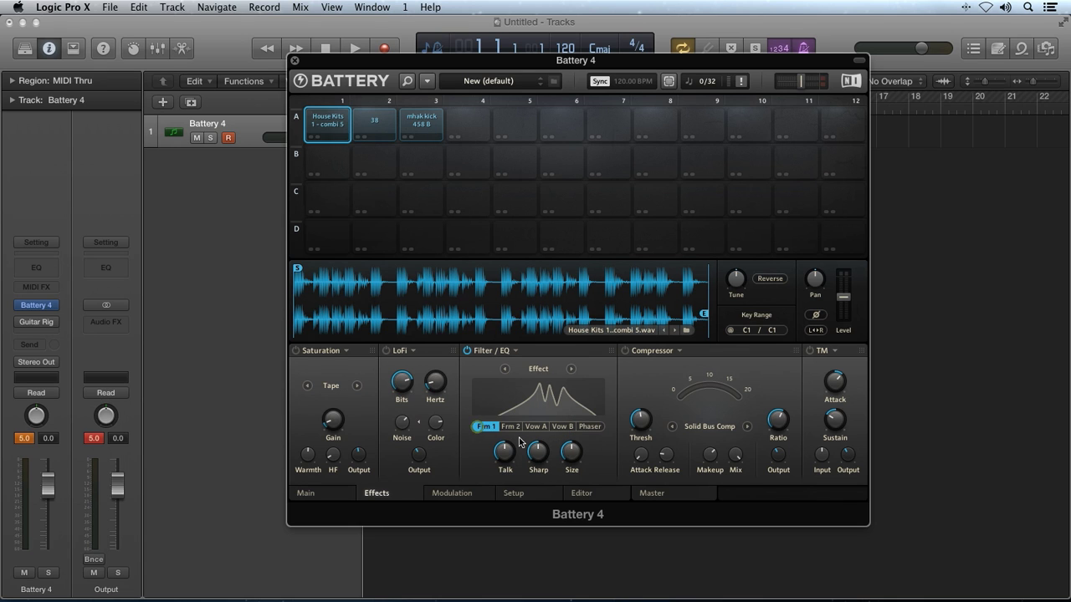
pyautogui.moveTo(567, 458)
pyautogui.moveTo(566, 458); pyautogui.dragTo(513, 486)
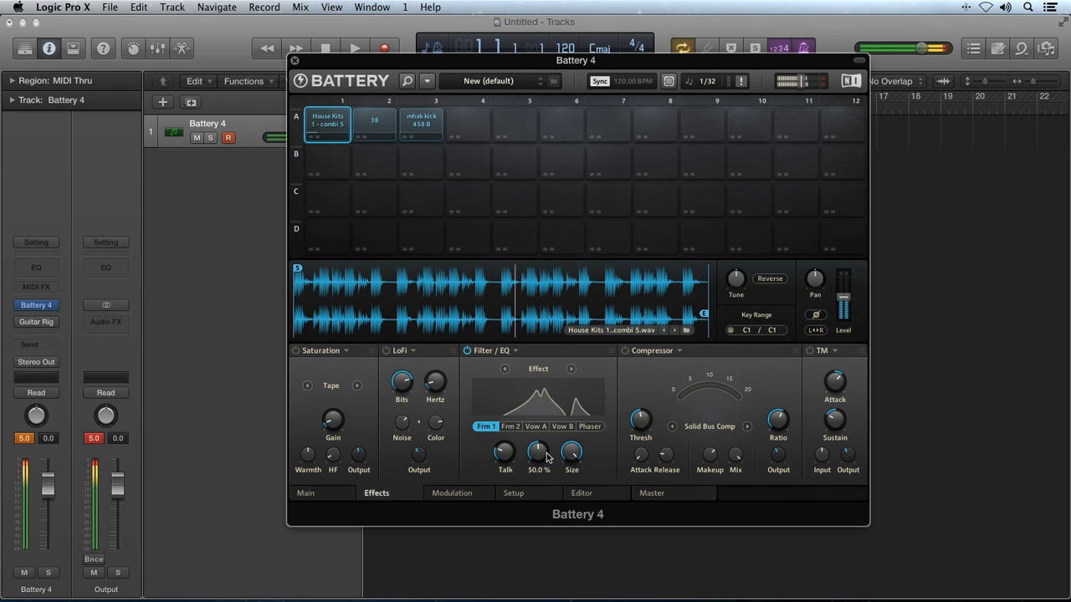
# Step: Set the filter effect to Phaser with a lower Cutoff, and switch the Filter/EQ module off
pyautogui.click(589, 427)
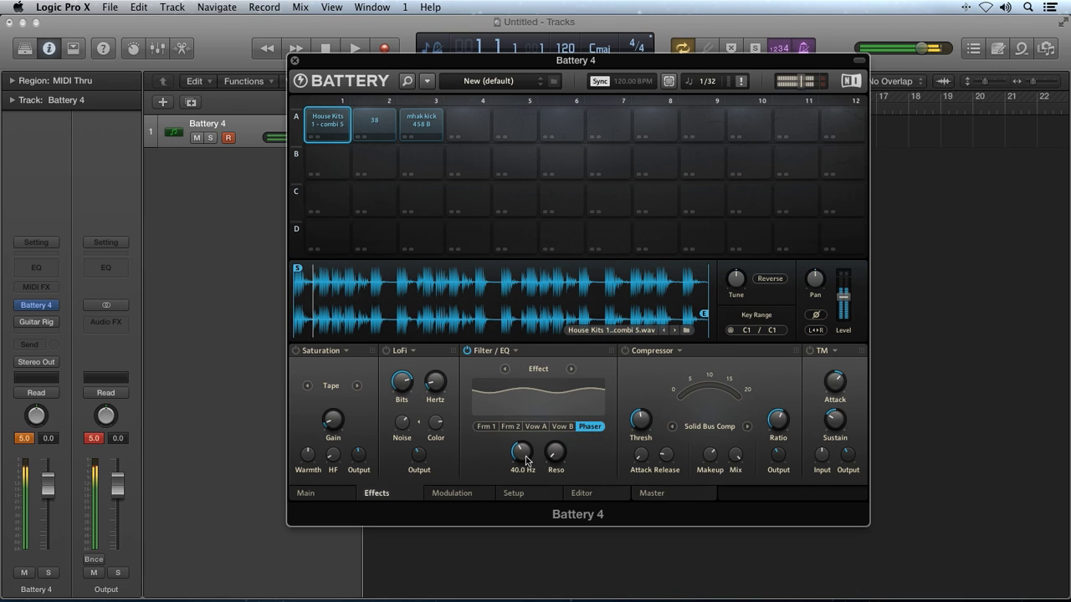
pyautogui.moveTo(526, 456); pyautogui.dragTo(523, 497)
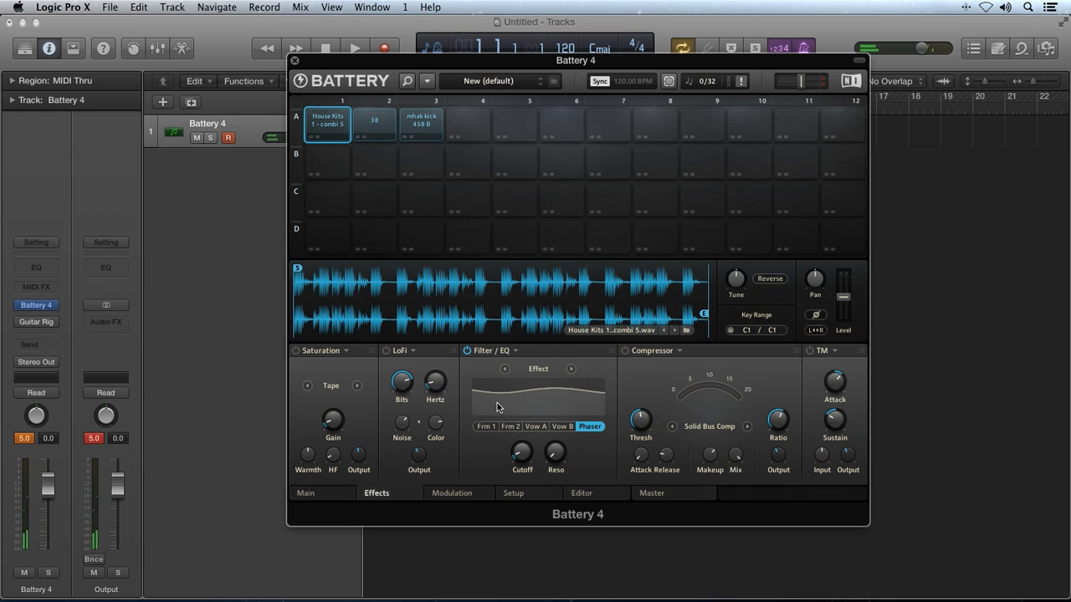
pyautogui.click(468, 351)
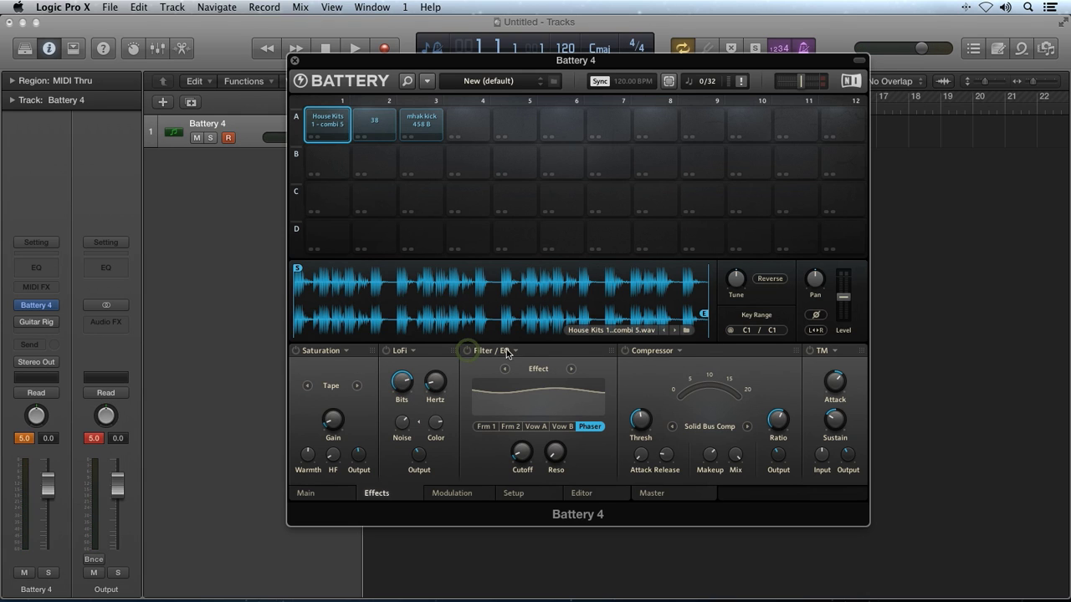
# Step: Enable the cell's Compressor, try the Pro mode and set it back to Solid Bus
pyautogui.click(625, 352)
pyautogui.click(721, 427)
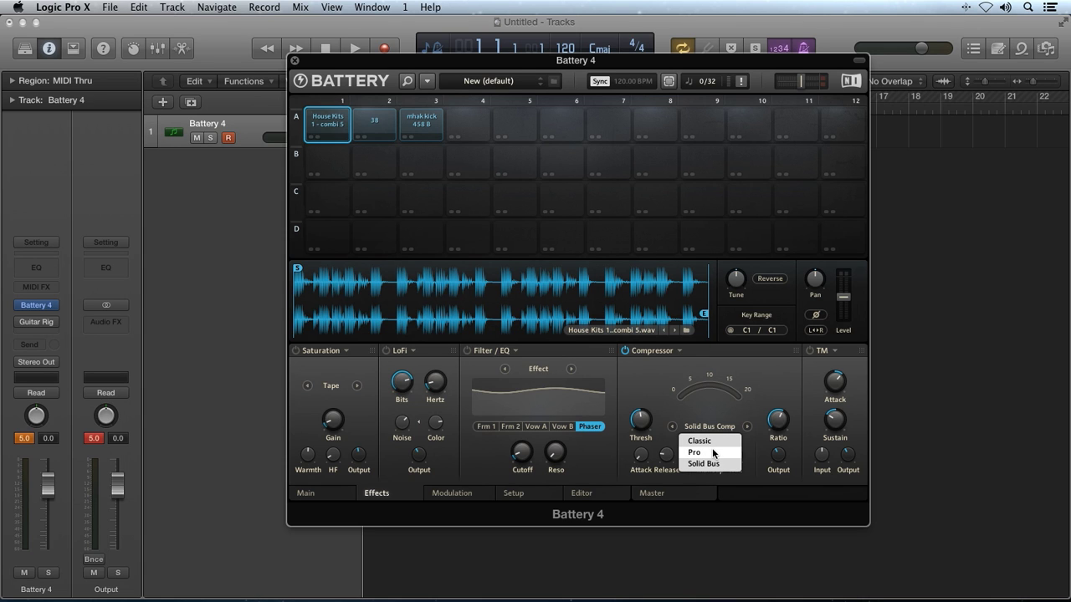
pyautogui.click(713, 453)
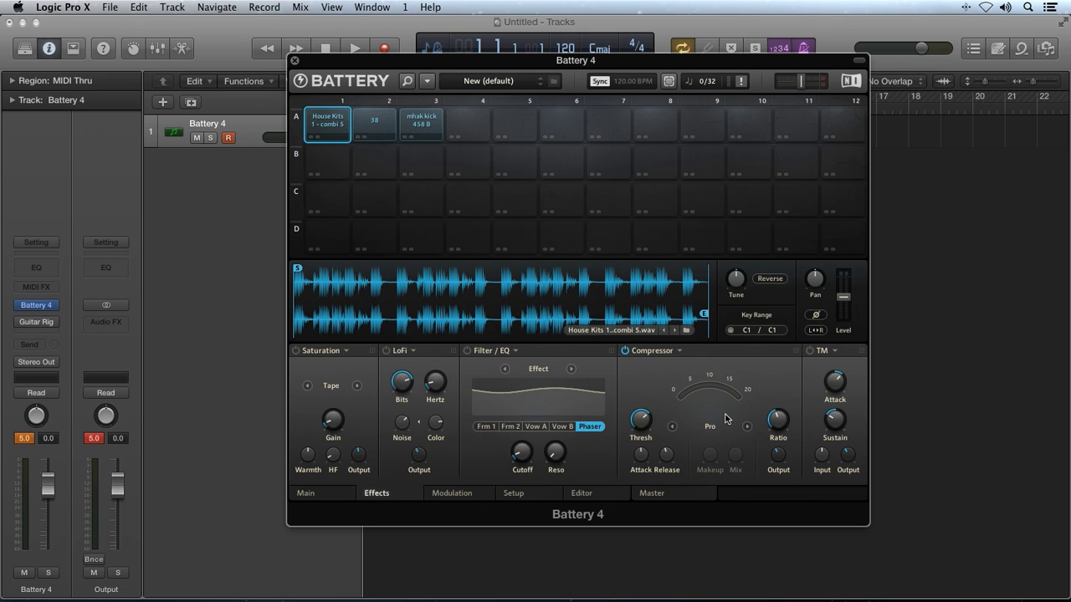
pyautogui.moveTo(644, 427)
pyautogui.moveTo(782, 423)
pyautogui.moveTo(643, 457)
pyautogui.click(713, 427)
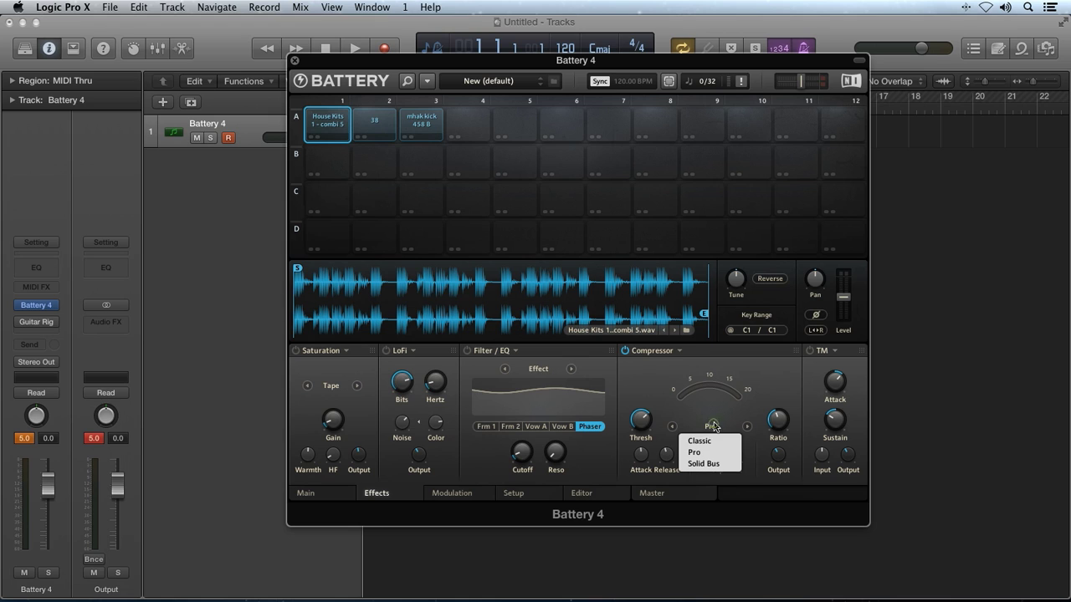
pyautogui.click(703, 464)
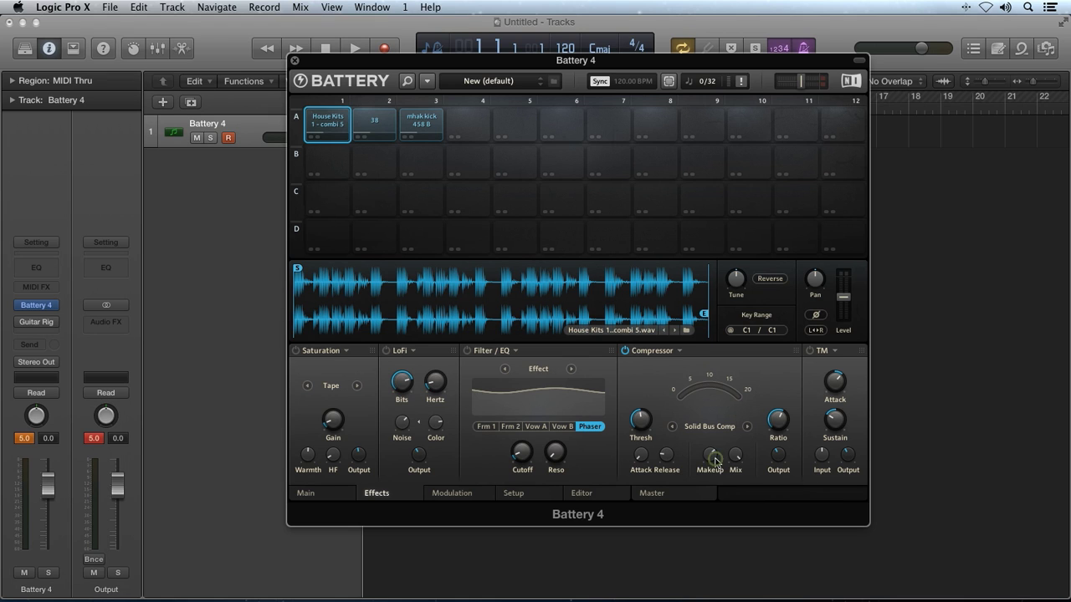
pyautogui.moveTo(746, 475)
# Step: Adjust the Solid Bus Compressor's Threshold, Ratio and Output while the loop plays, with Mix at 100 %
pyautogui.moveTo(737, 461)
pyautogui.mouseDown()
pyautogui.moveTo(736, 489)
pyautogui.moveTo(738, 454)
pyautogui.mouseUp()
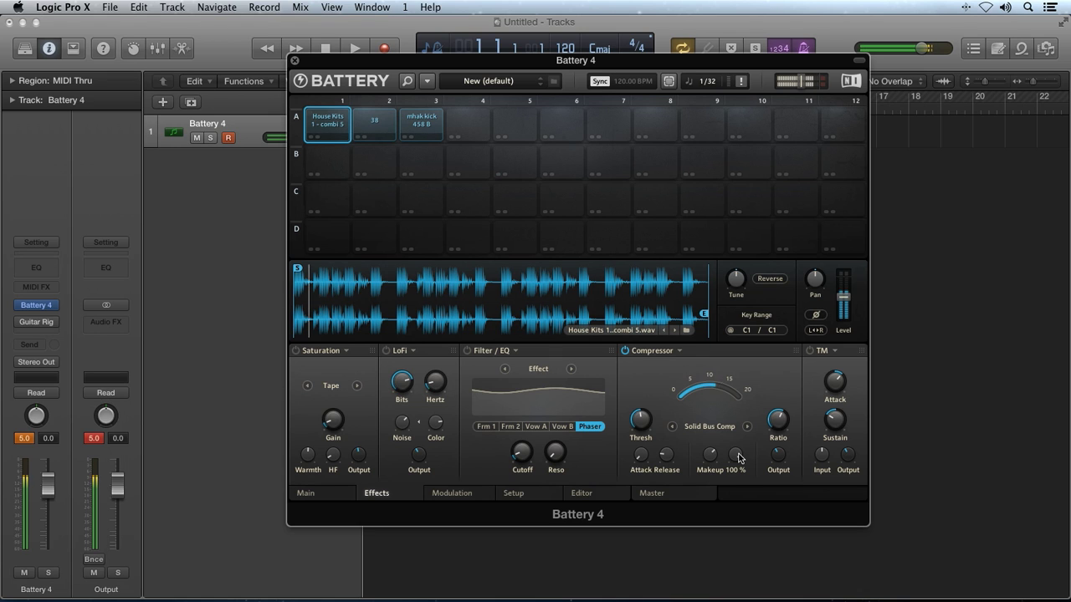
pyautogui.moveTo(642, 426)
pyautogui.mouseDown()
pyautogui.moveTo(642, 401)
pyautogui.moveTo(643, 439)
pyautogui.mouseUp()
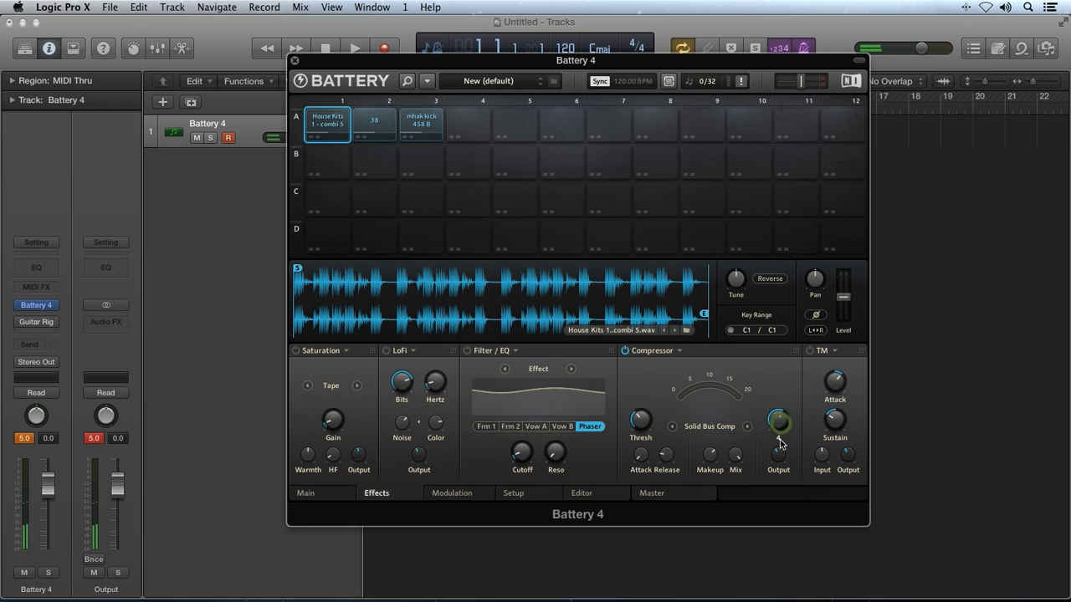
pyautogui.moveTo(778, 438); pyautogui.dragTo(775, 427)
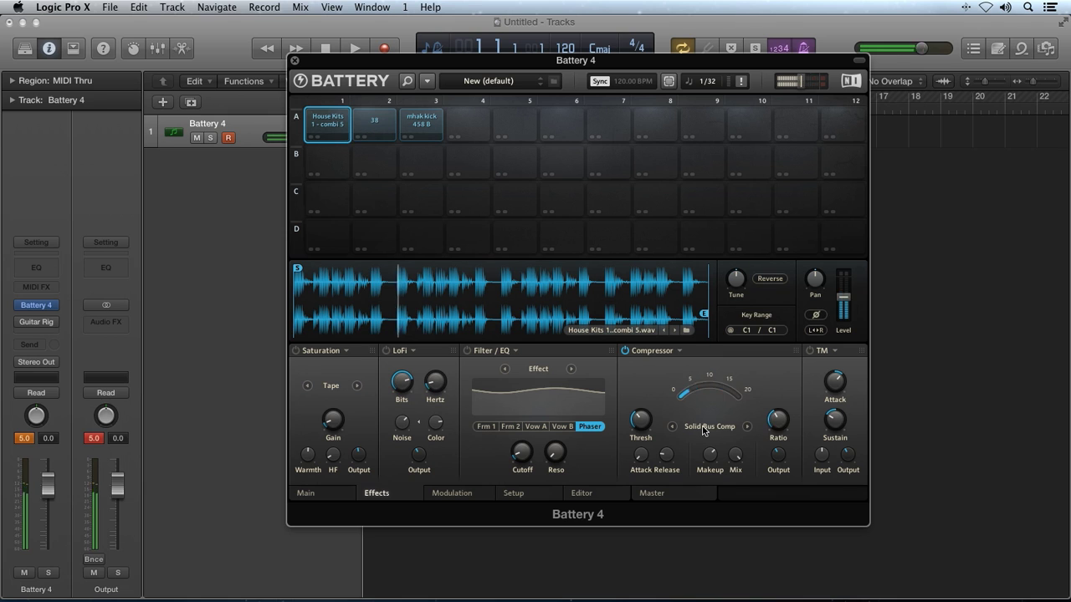
pyautogui.moveTo(781, 445)
pyautogui.moveTo(780, 445); pyautogui.dragTo(780, 439)
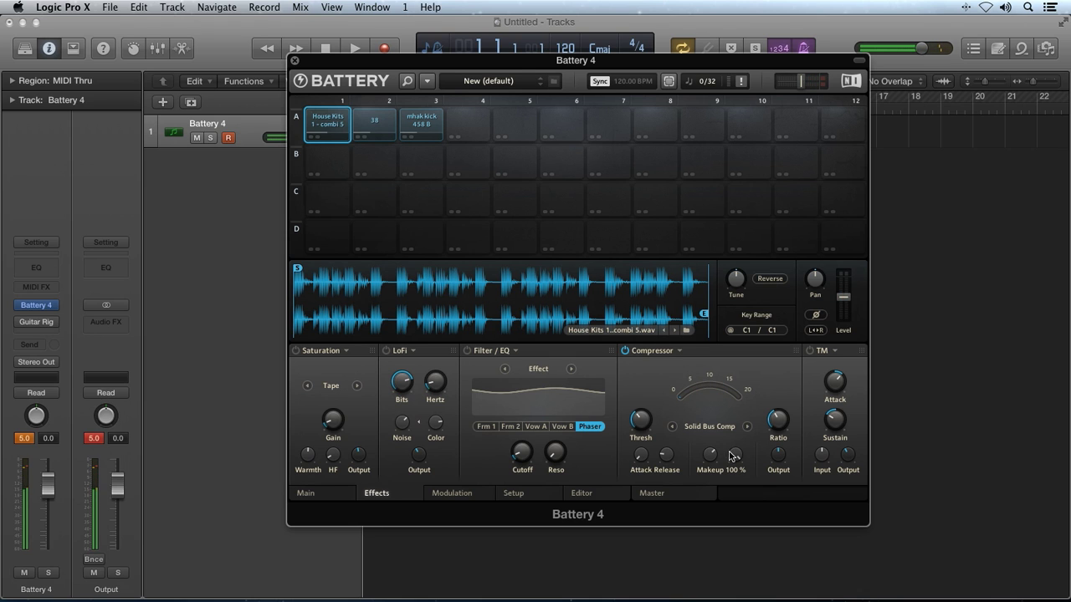
# Step: Compare the Compressor's Mix at 0 %, set it to 48 %, and switch the Compressor off
pyautogui.moveTo(735, 454)
pyautogui.moveTo(735, 455); pyautogui.dragTo(723, 389)
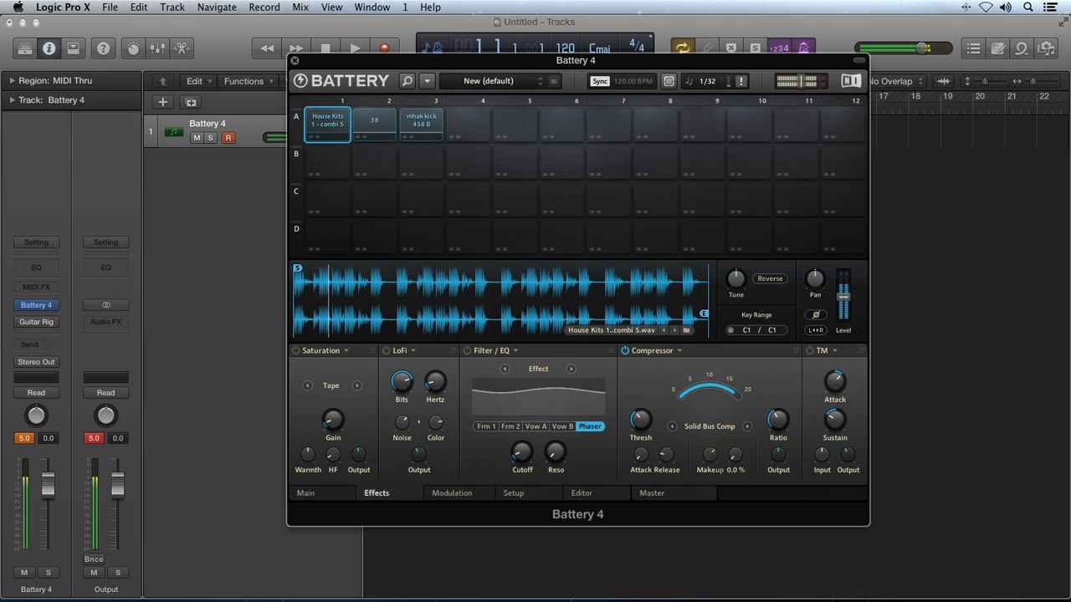
pyautogui.moveTo(728, 533); pyautogui.dragTo(730, 528)
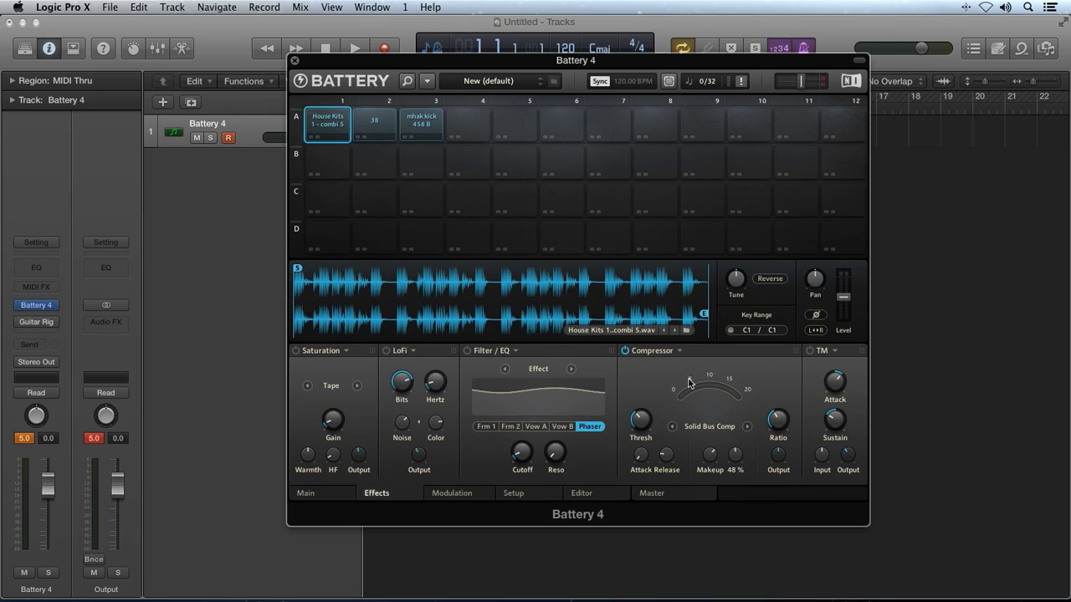
pyautogui.click(625, 350)
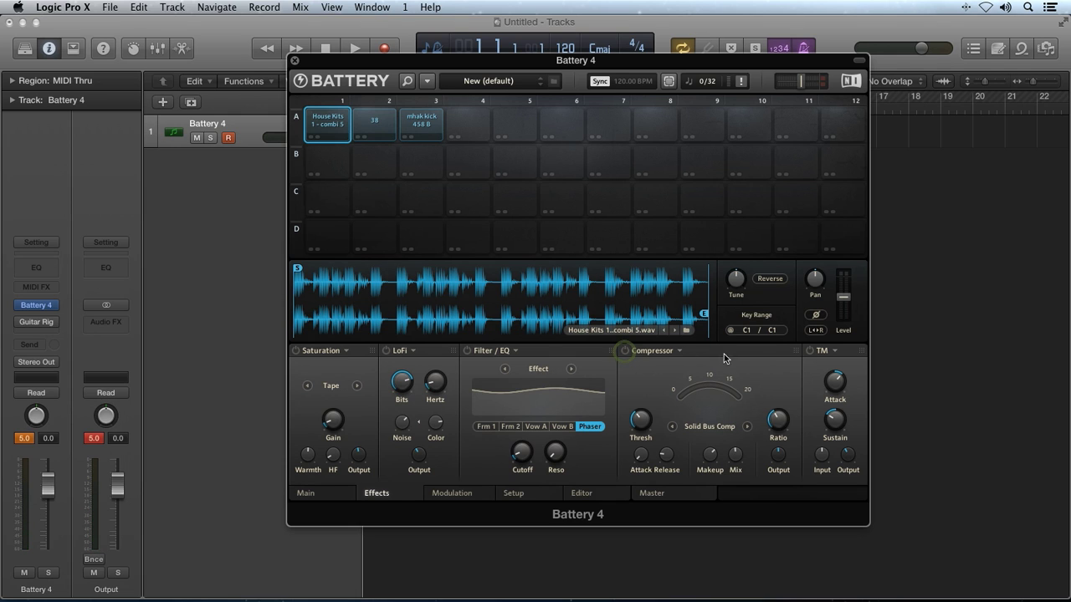
# Step: Enable the cell's TM module, view the Transient Master in the Guitar Rig insert, and close that plug-in bypassed
pyautogui.click(811, 351)
pyautogui.click(38, 325)
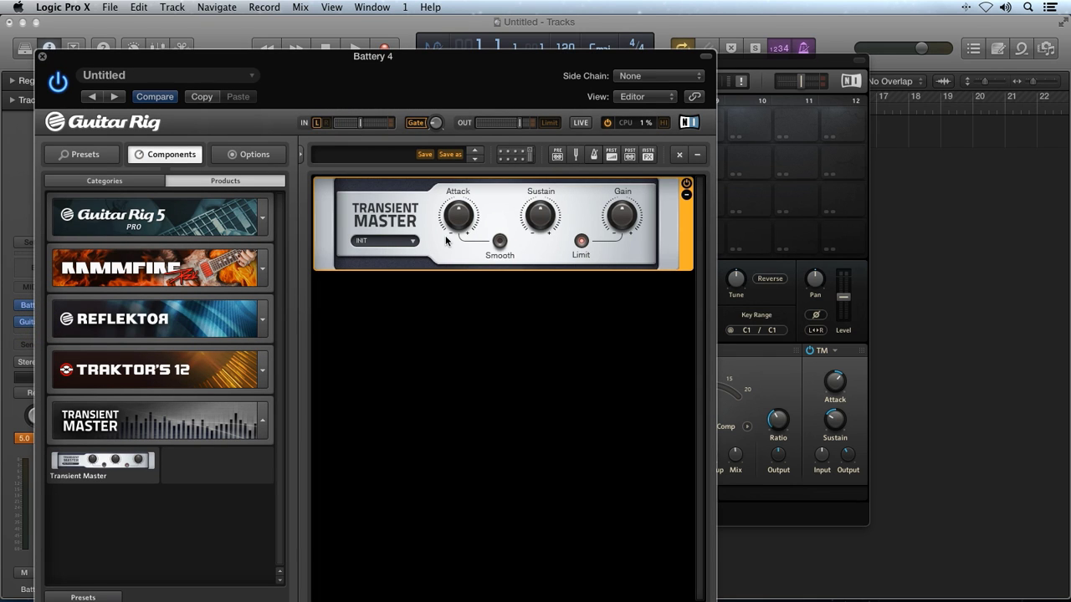
pyautogui.click(57, 81)
pyautogui.click(42, 56)
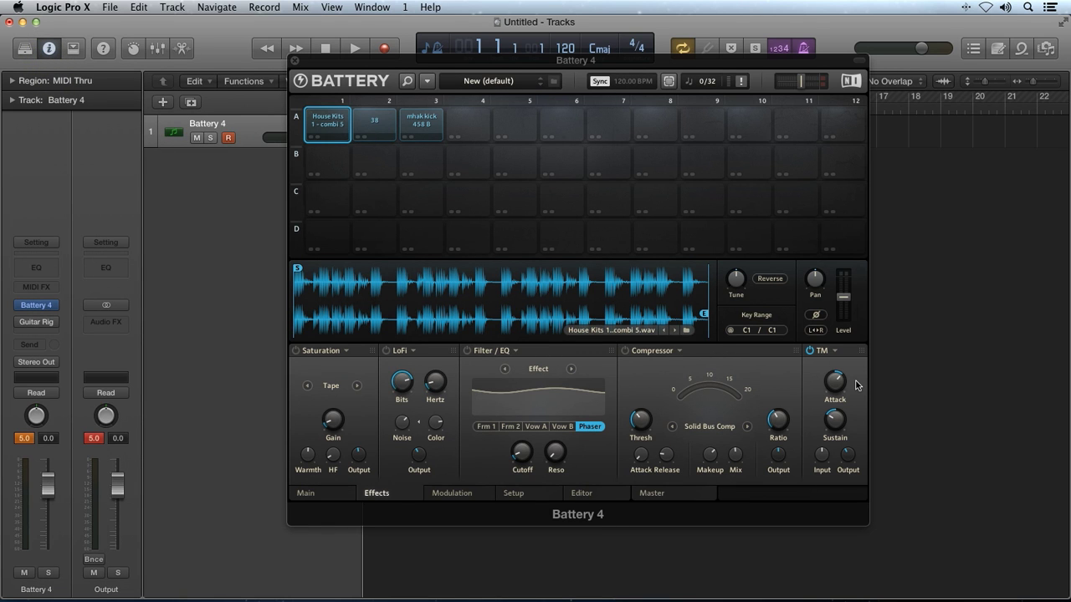
# Step: Reset the TM Attack and Sustain, reshape the loop with Attack at 34 % and an adjusted Sustain, and switch TM off
pyautogui.moveTo(835, 381); pyautogui.dragTo(835, 402)
pyautogui.doubleClick(837, 425)
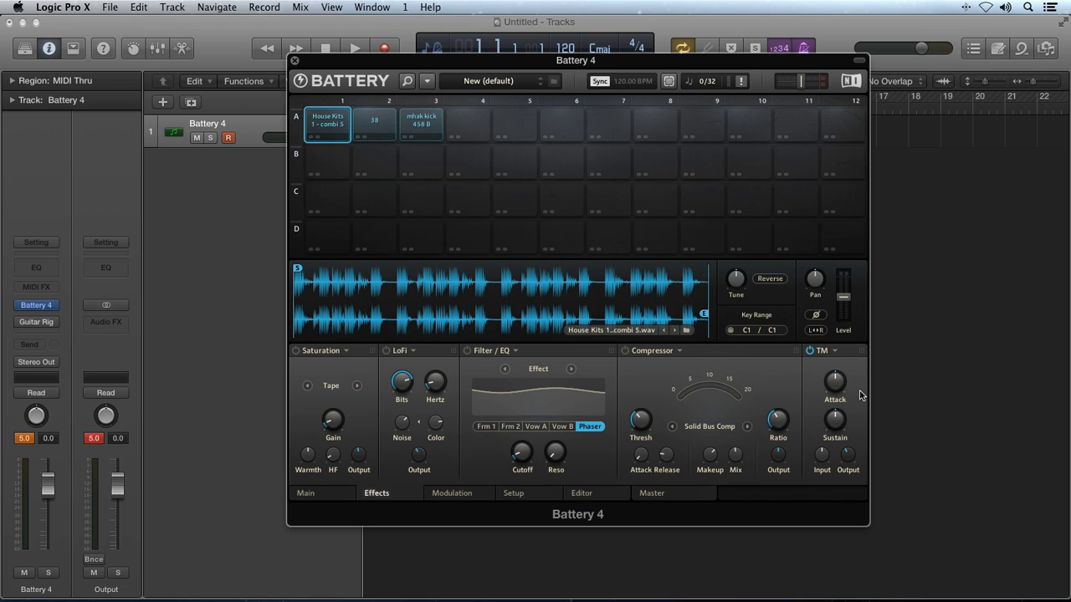
pyautogui.moveTo(835, 383); pyautogui.dragTo(839, 408)
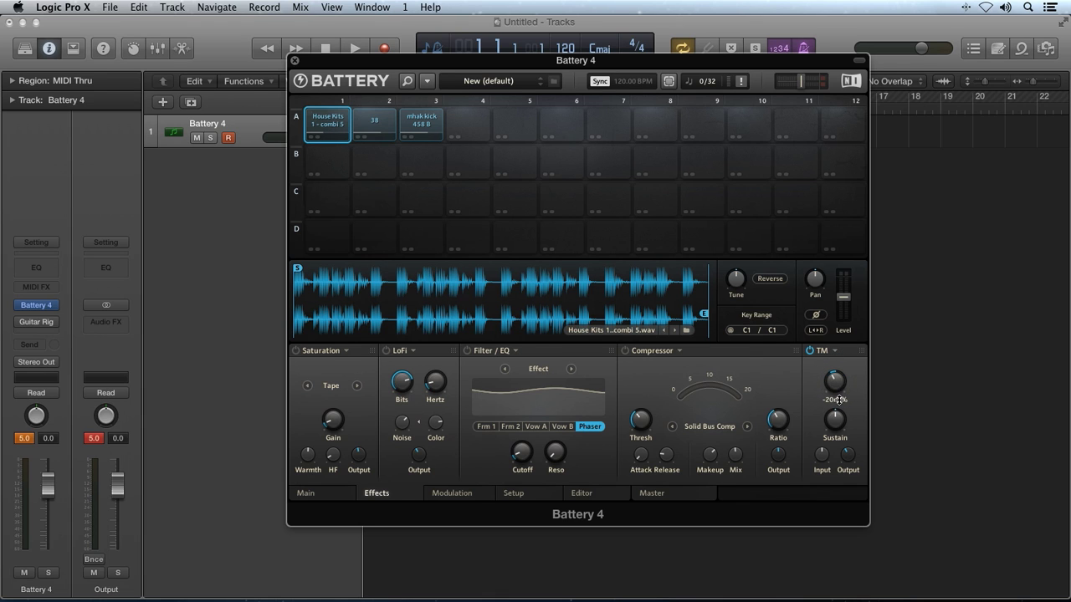
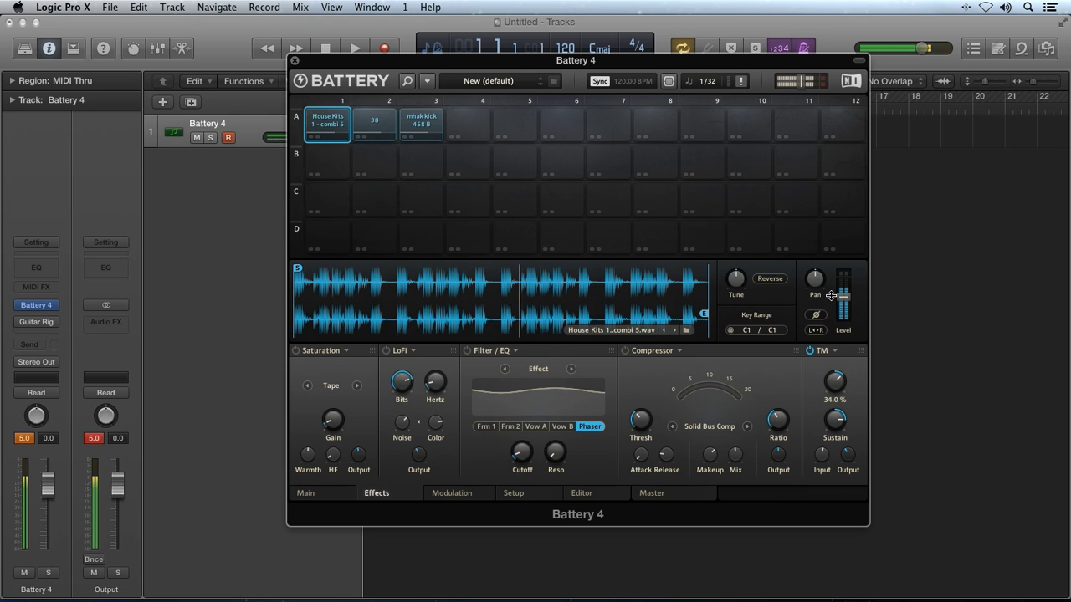
pyautogui.click(811, 352)
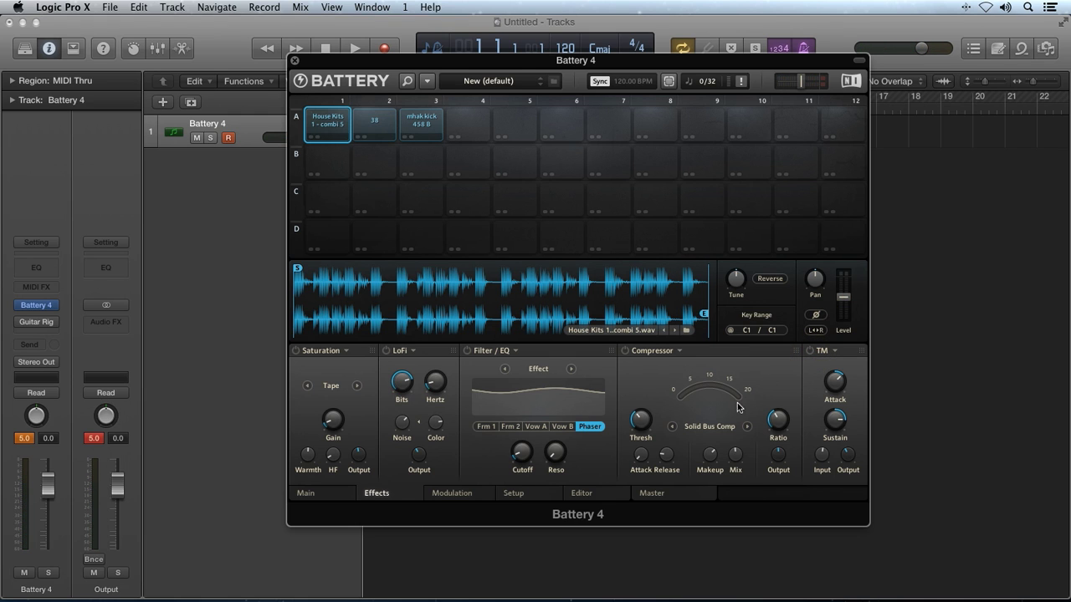
# Step: Show the Master page and enable the Limiter on the Master bus
pyautogui.click(651, 493)
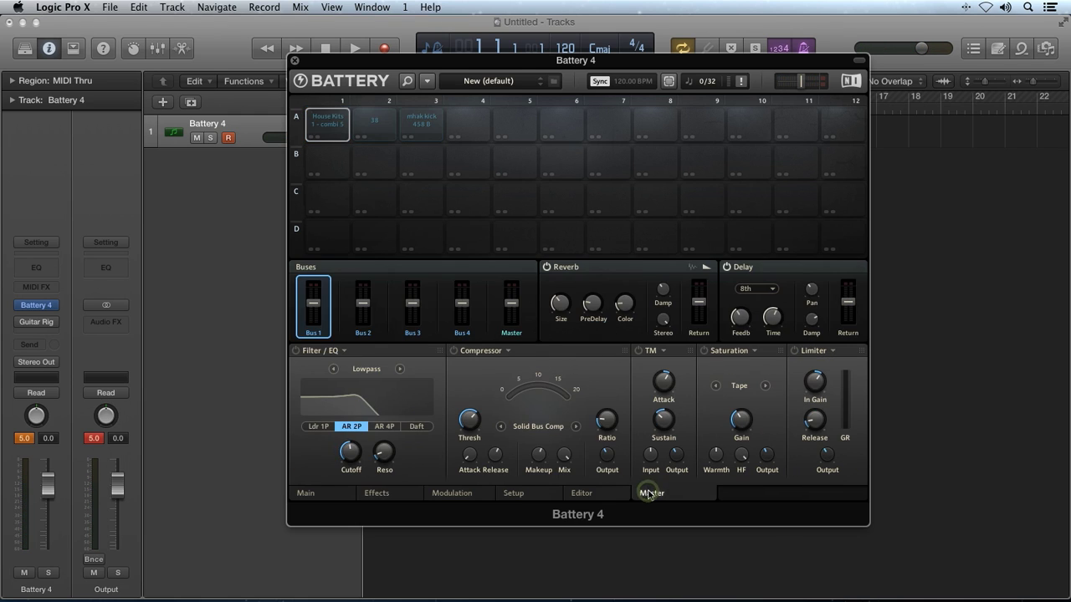
pyautogui.moveTo(513, 304)
pyautogui.click(795, 350)
pyautogui.click(511, 319)
pyautogui.click(795, 351)
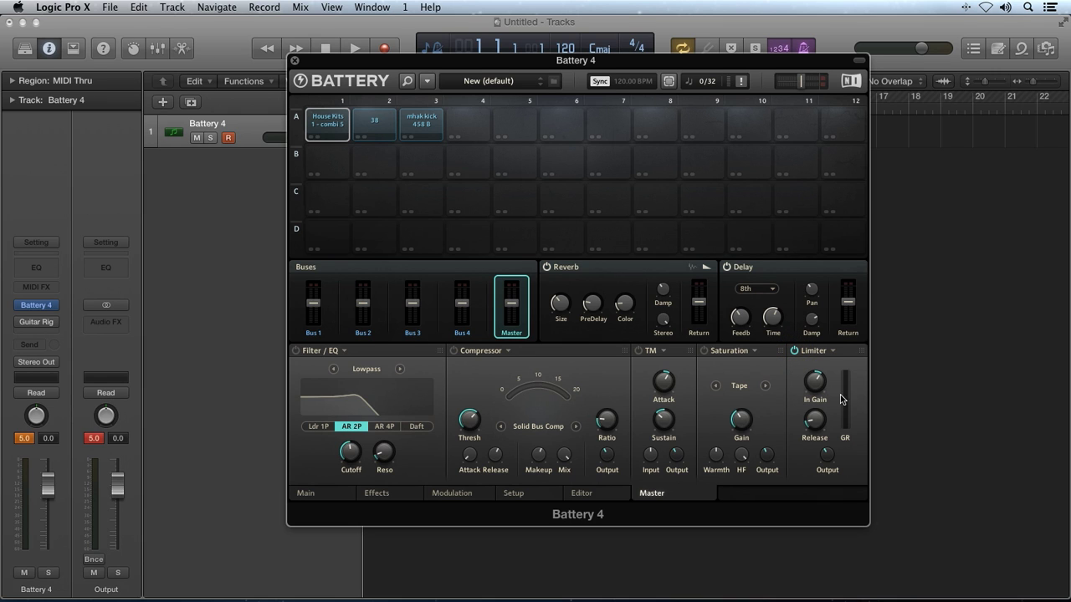
# Step: Raise the Master Limiter's In Gain above 6 dB while the loop plays
pyautogui.moveTo(822, 415)
pyautogui.moveTo(819, 390)
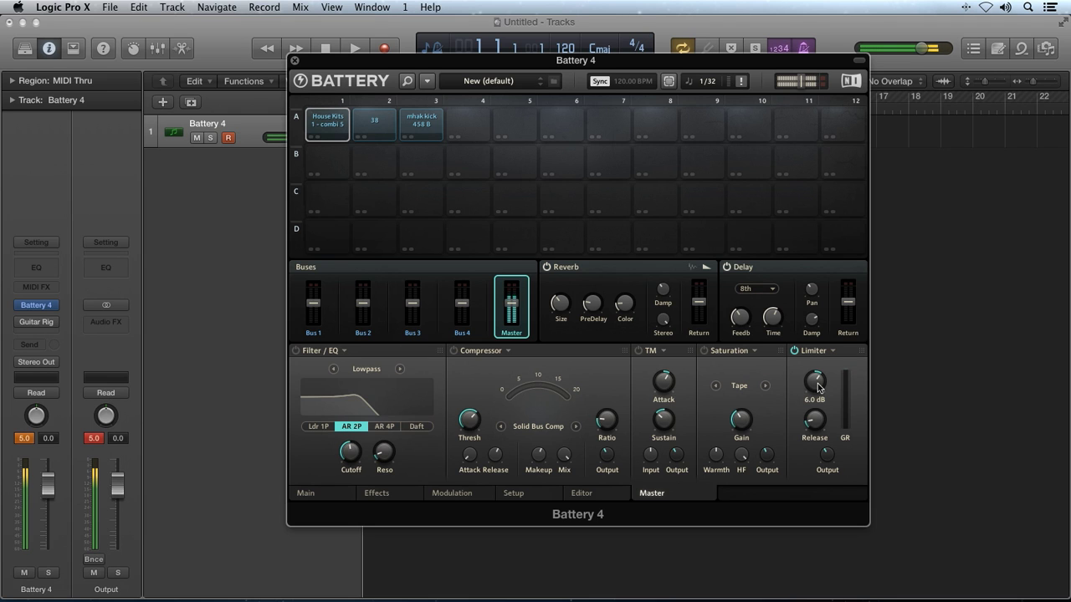
pyautogui.moveTo(819, 387); pyautogui.dragTo(817, 361)
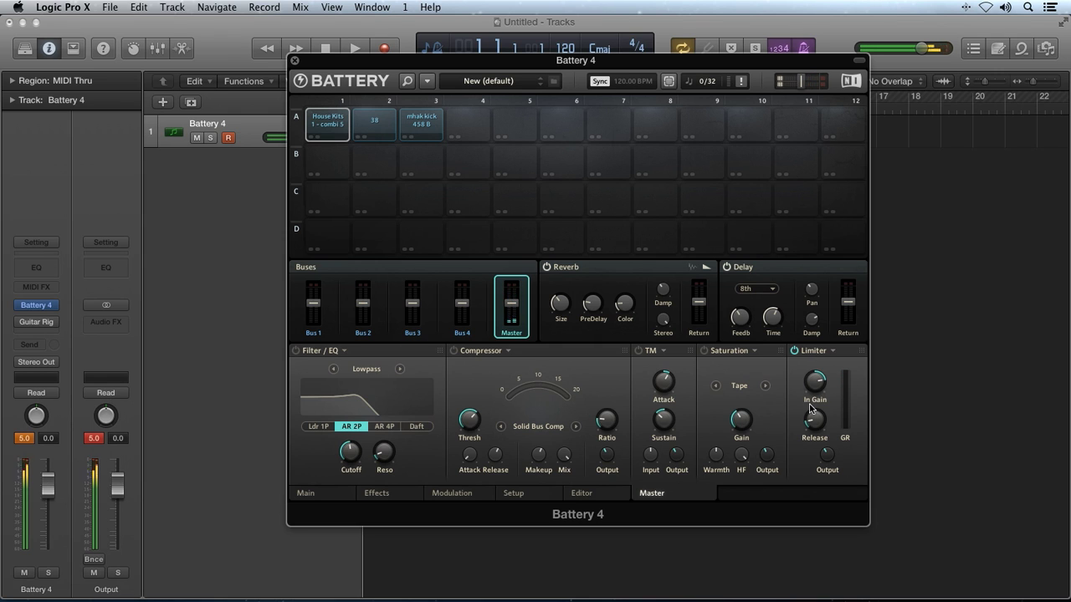
# Step: Raise the Master Limiter's Release, reduce its Output and In Gain, and switch the Limiter off
pyautogui.moveTo(827, 459)
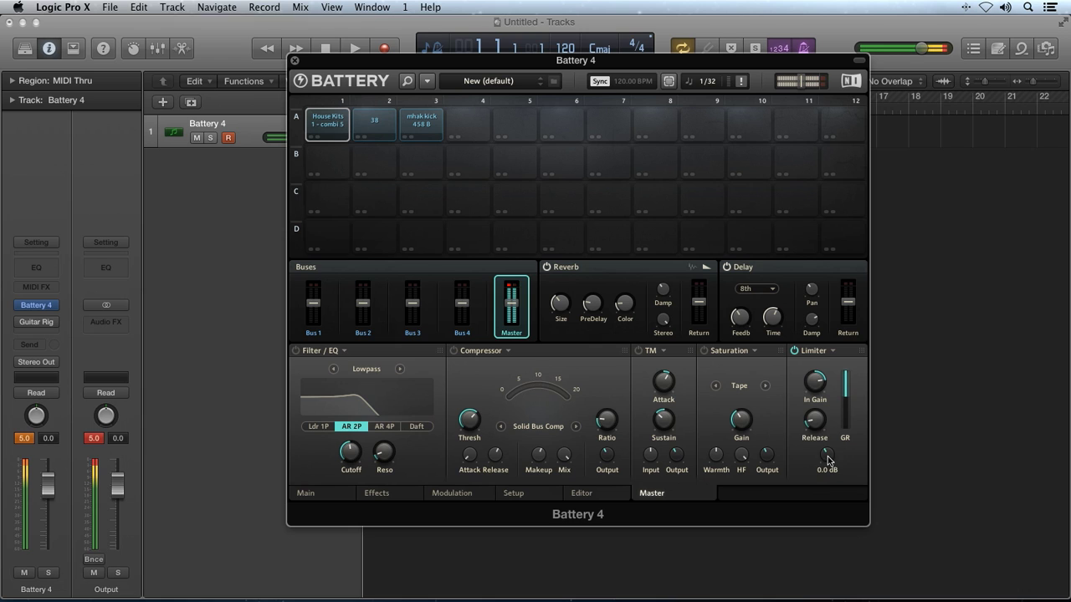
pyautogui.moveTo(818, 429); pyautogui.dragTo(812, 378)
pyautogui.moveTo(814, 390)
pyautogui.moveTo(824, 458)
pyautogui.moveTo(821, 468); pyautogui.dragTo(819, 473)
pyautogui.moveTo(817, 386); pyautogui.dragTo(815, 407)
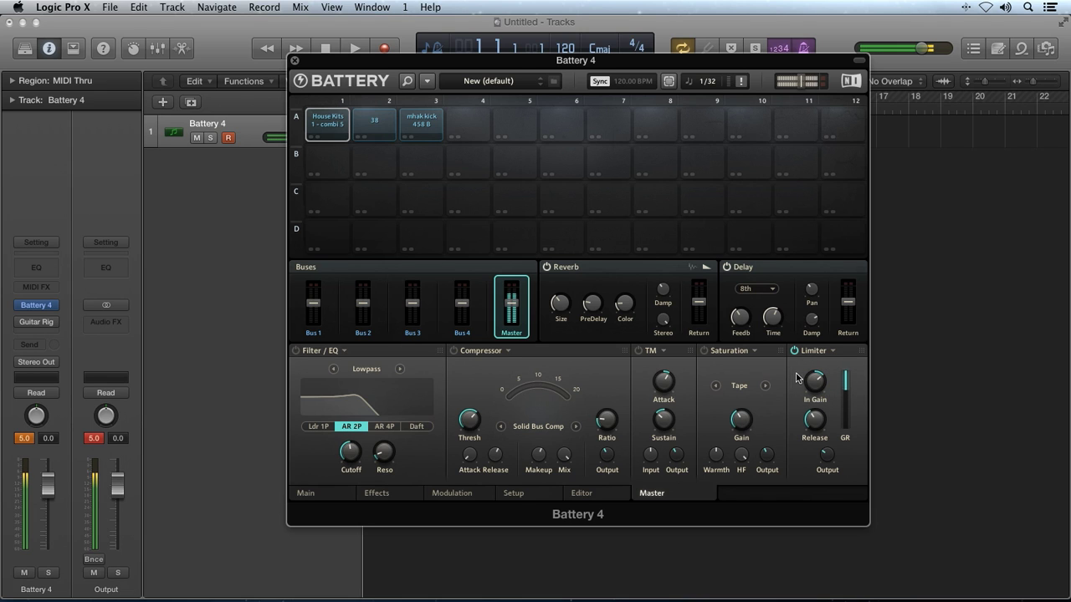
pyautogui.click(795, 351)
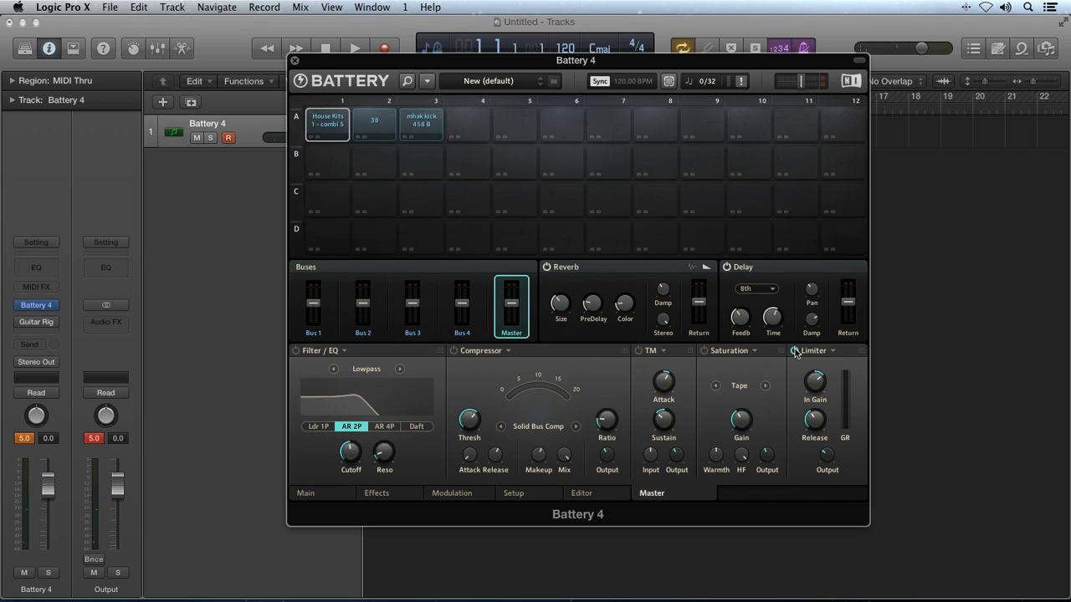
pyautogui.click(795, 351)
# Step: Enable the Compressor on the Master bus and switch its model to Side-chain Bus Comp
pyautogui.click(453, 352)
pyautogui.click(554, 429)
pyautogui.click(566, 475)
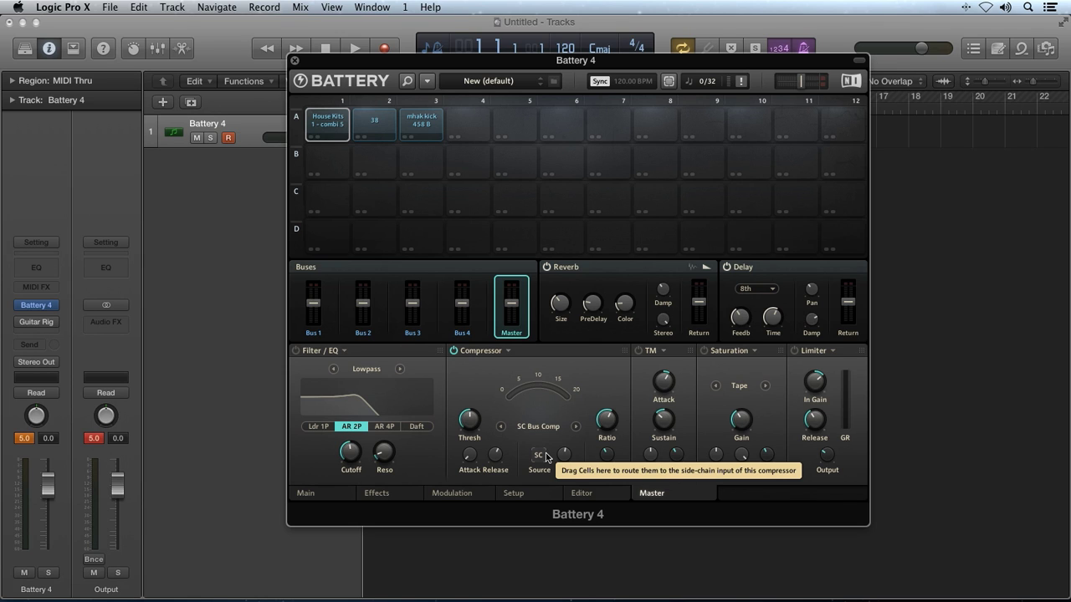
# Step: Route cell 38 to Bus 1 and the mhak kick cell to Bus 2
pyautogui.click(374, 123)
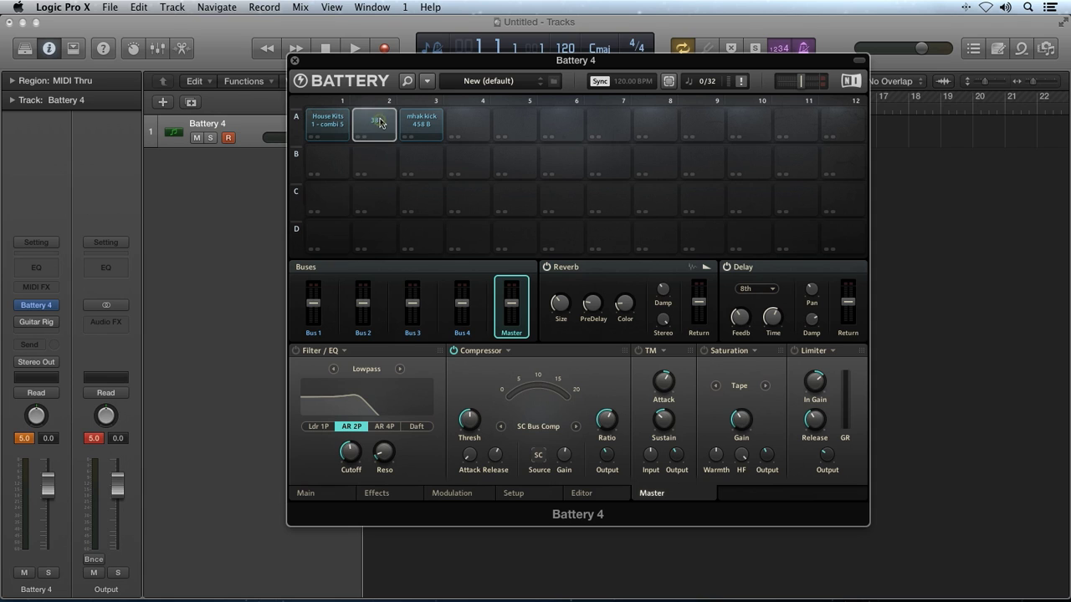
pyautogui.moveTo(468, 287)
pyautogui.click(313, 322)
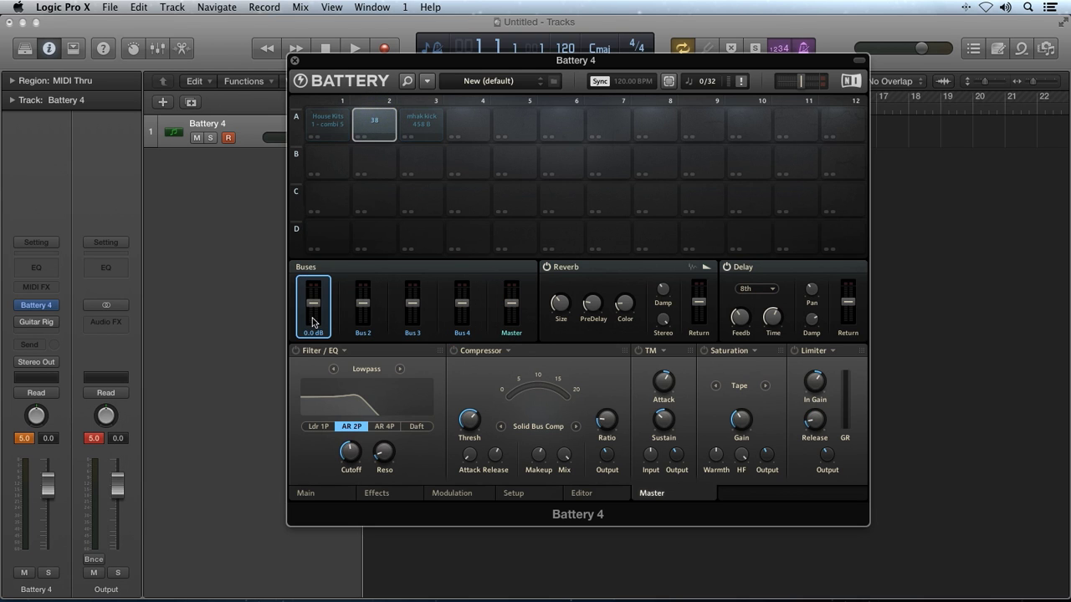
pyautogui.click(427, 128)
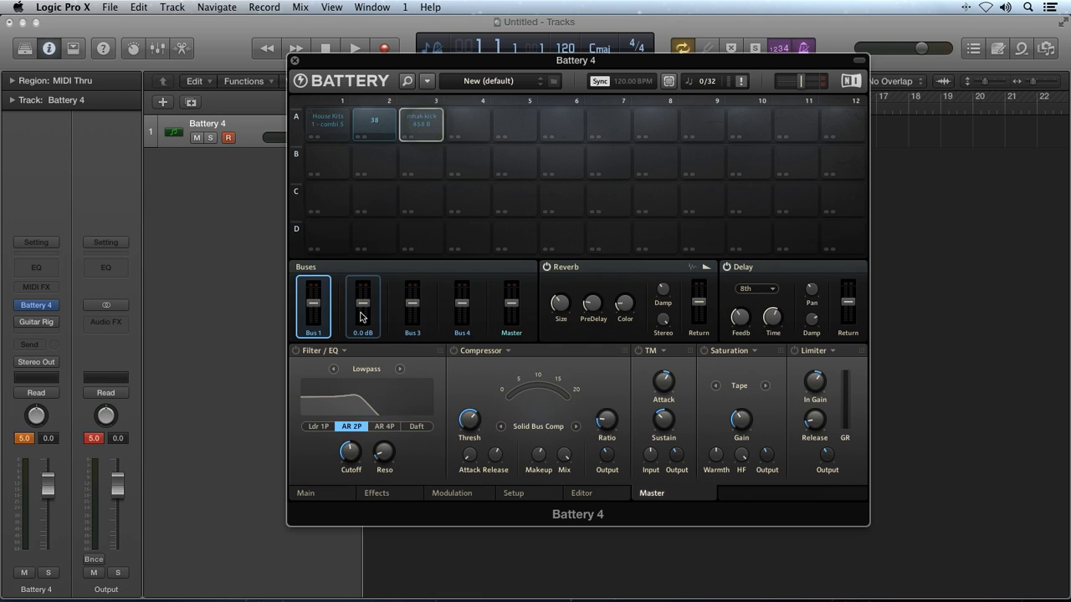
# Step: Audition cell 38 through Bus 1 and lower the Bus 1 level to -5.1 dB
pyautogui.click(373, 122)
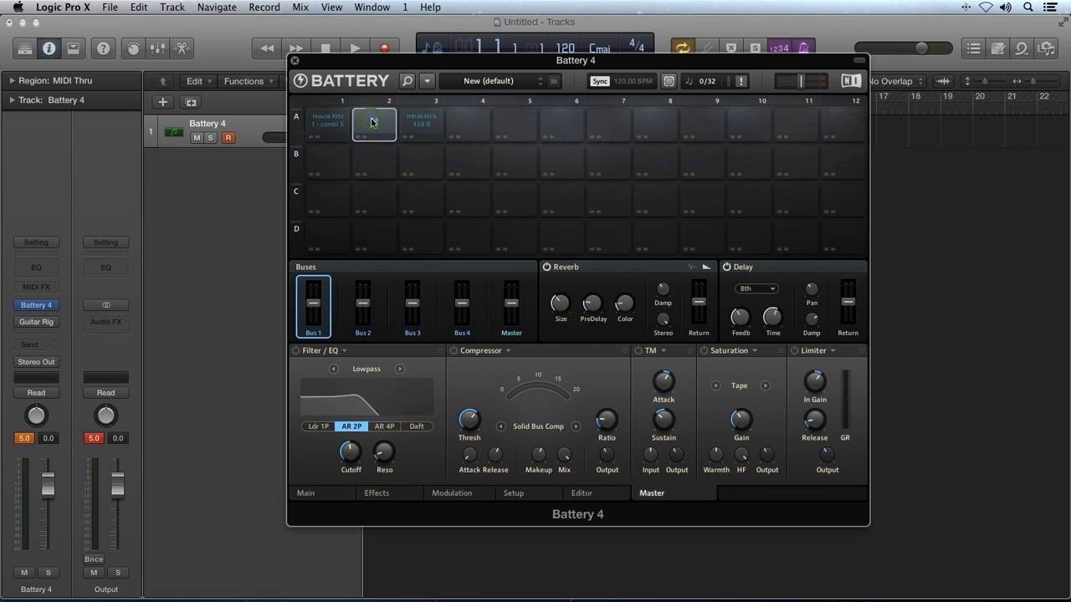
pyautogui.click(373, 122)
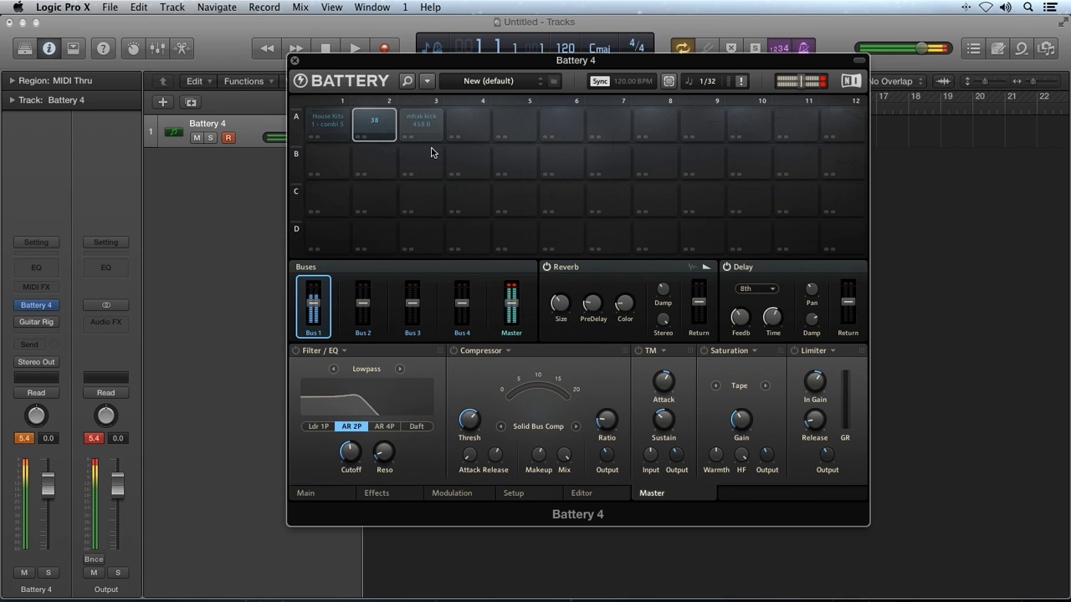
pyautogui.moveTo(313, 303); pyautogui.dragTo(315, 304)
# Step: Set Bus 1's Compressor to Side-chain Bus Comp with the mhak kick cell as its side-chain source
pyautogui.click(421, 121)
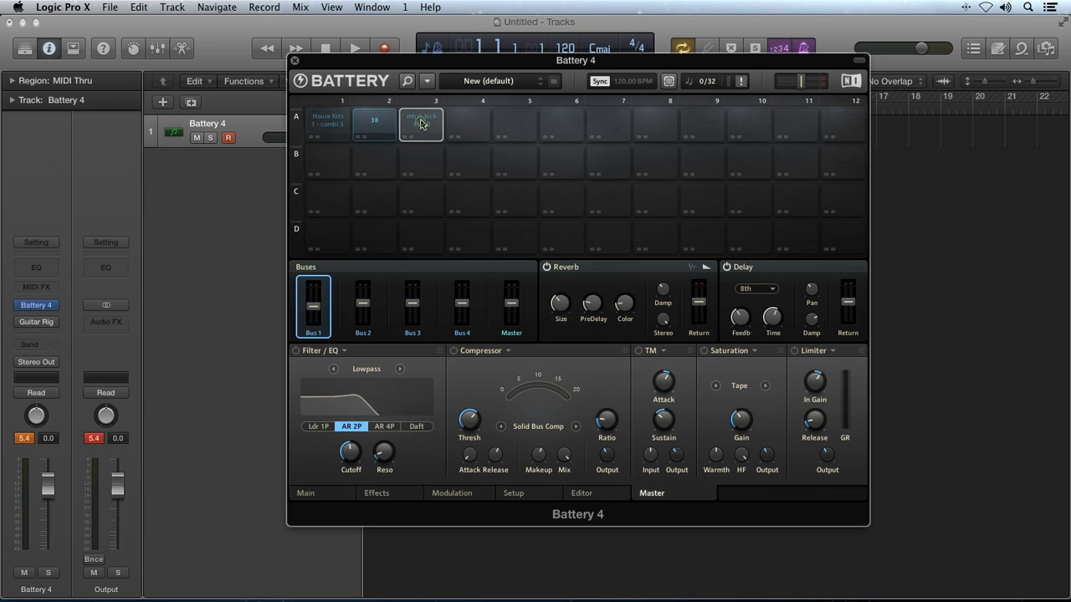
pyautogui.moveTo(421, 123)
pyautogui.mouseDown()
pyautogui.moveTo(515, 237)
pyautogui.moveTo(468, 234)
pyautogui.moveTo(414, 115)
pyautogui.mouseUp()
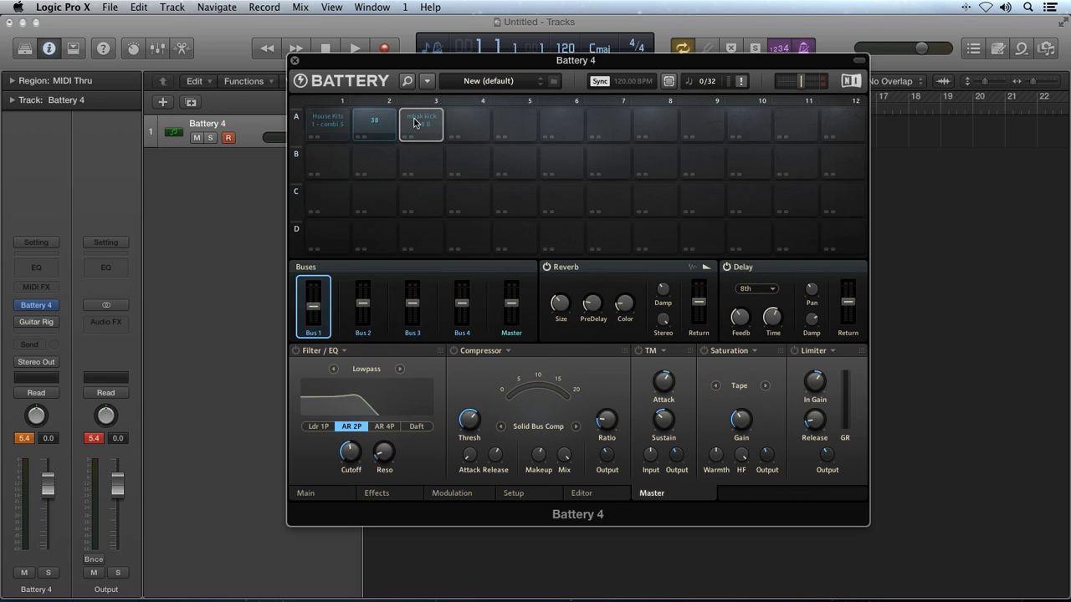
pyautogui.click(539, 426)
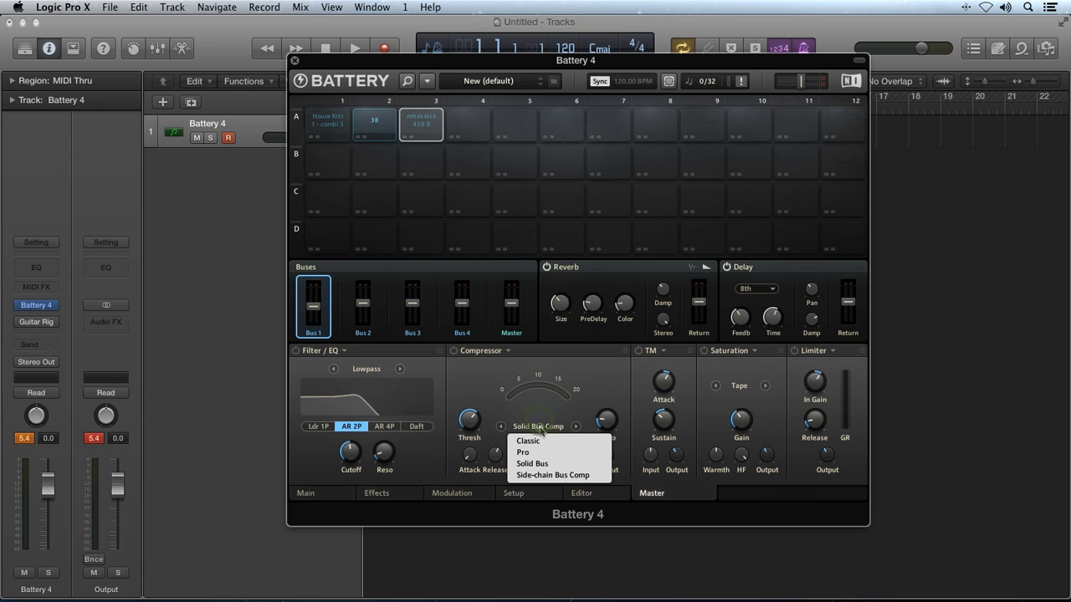
pyautogui.click(552, 474)
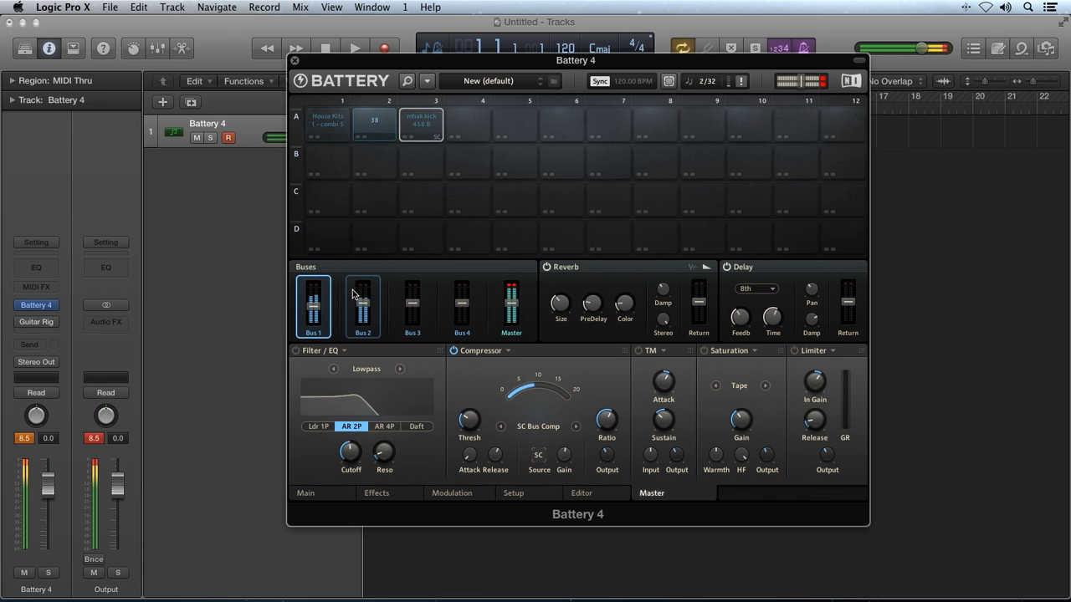
# Step: Turn the Bus 2 level down to -oo dB and enable its Compressor with a reduced Output
pyautogui.moveTo(362, 303); pyautogui.dragTo(364, 327)
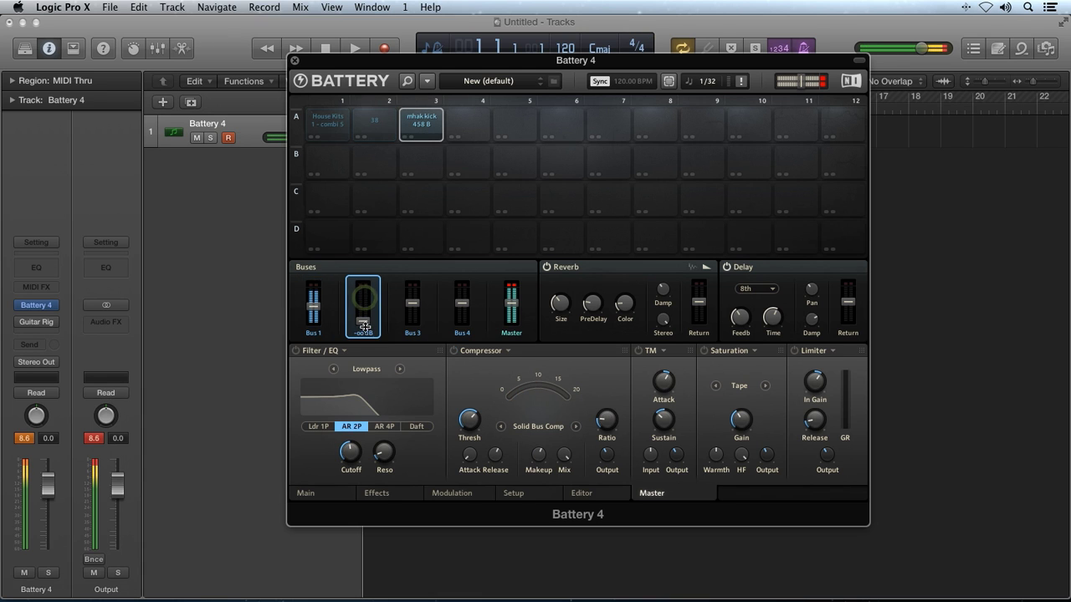
pyautogui.moveTo(610, 474); pyautogui.dragTo(608, 492)
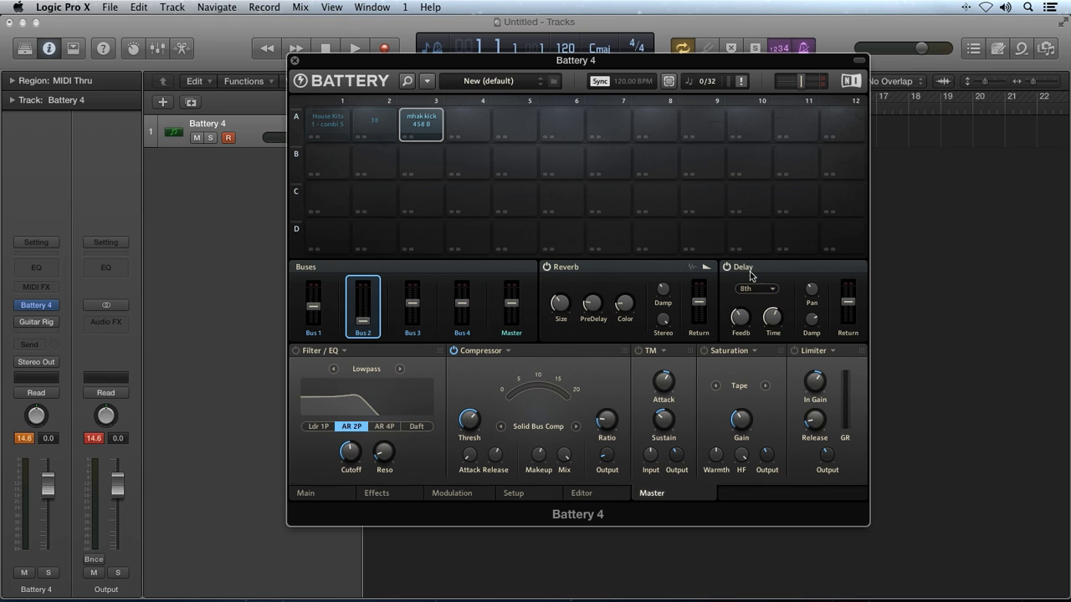
# Step: Examine the Delay and Reverb sends of the House Kits cell and cell 38 and the send effects they feed on the Master page
pyautogui.click(629, 268)
pyautogui.moveTo(592, 324)
pyautogui.click(323, 125)
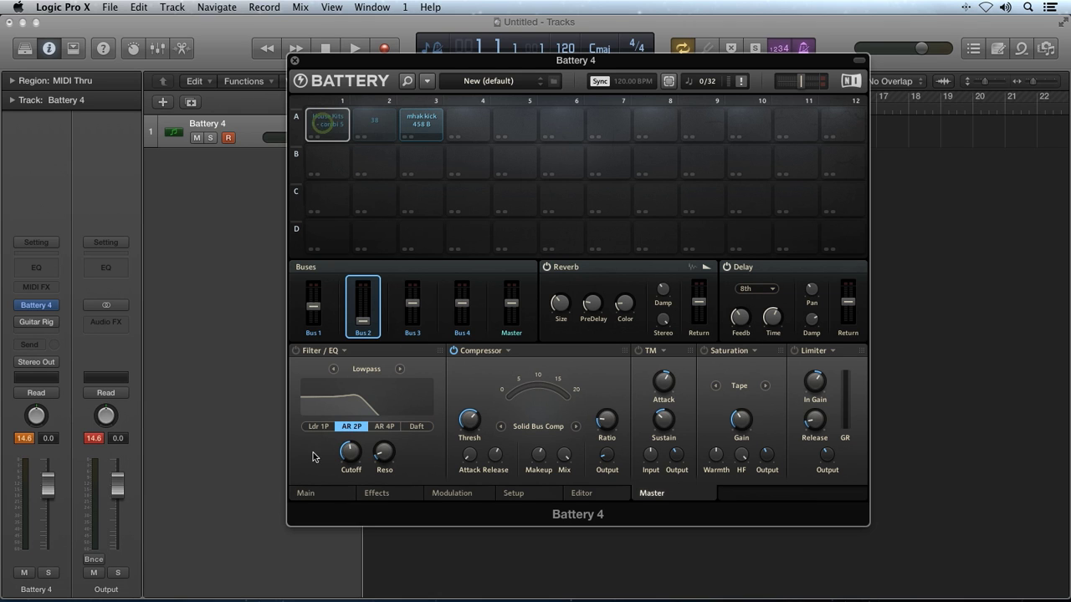
pyautogui.click(317, 497)
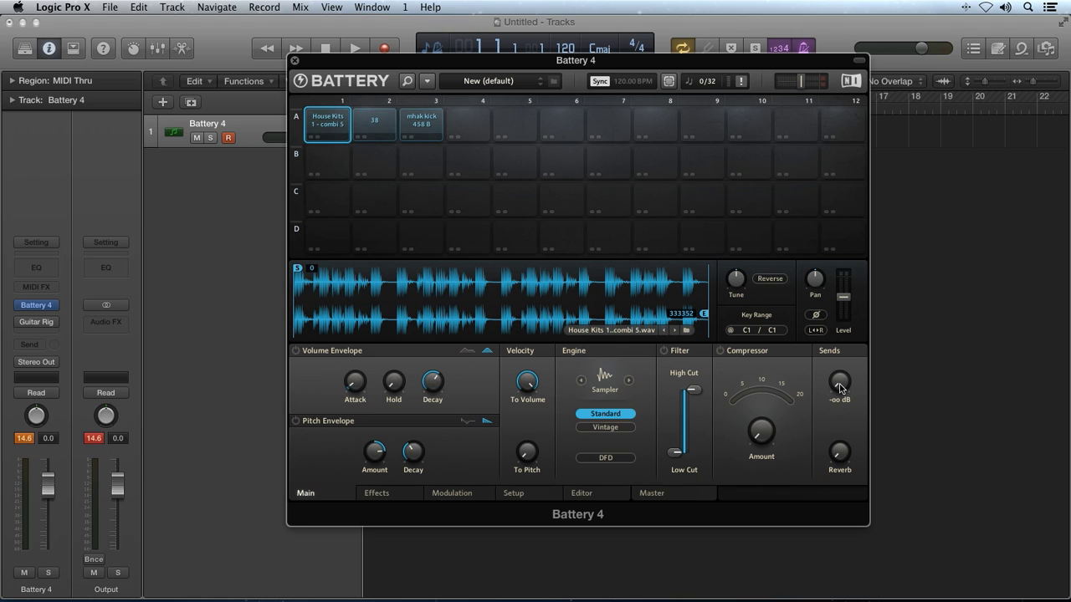
pyautogui.moveTo(840, 384)
pyautogui.mouseDown()
pyautogui.moveTo(843, 292)
pyautogui.moveTo(840, 398)
pyautogui.mouseUp()
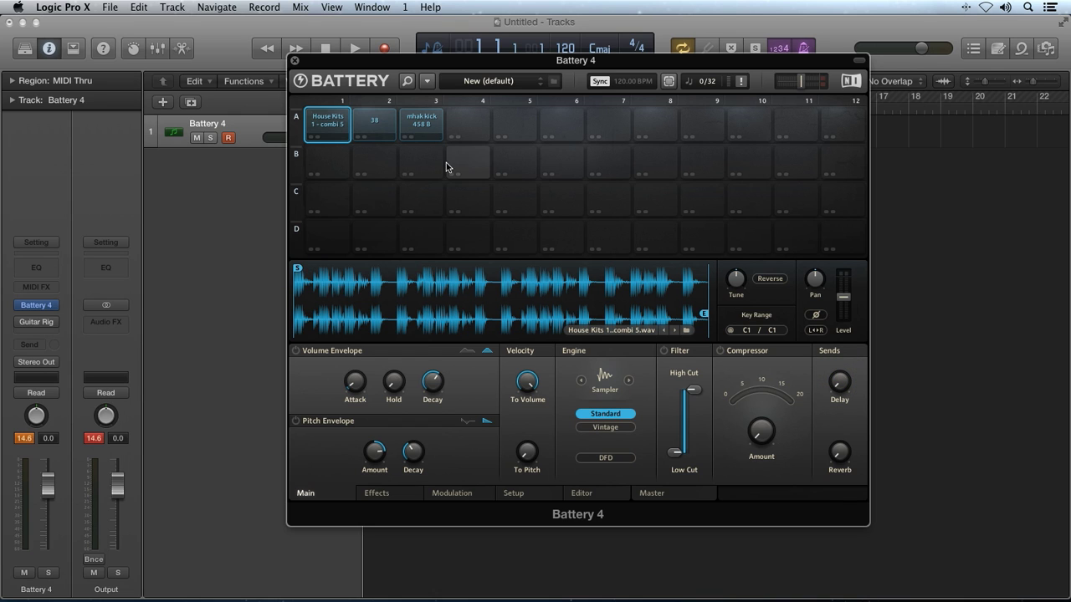
pyautogui.click(382, 131)
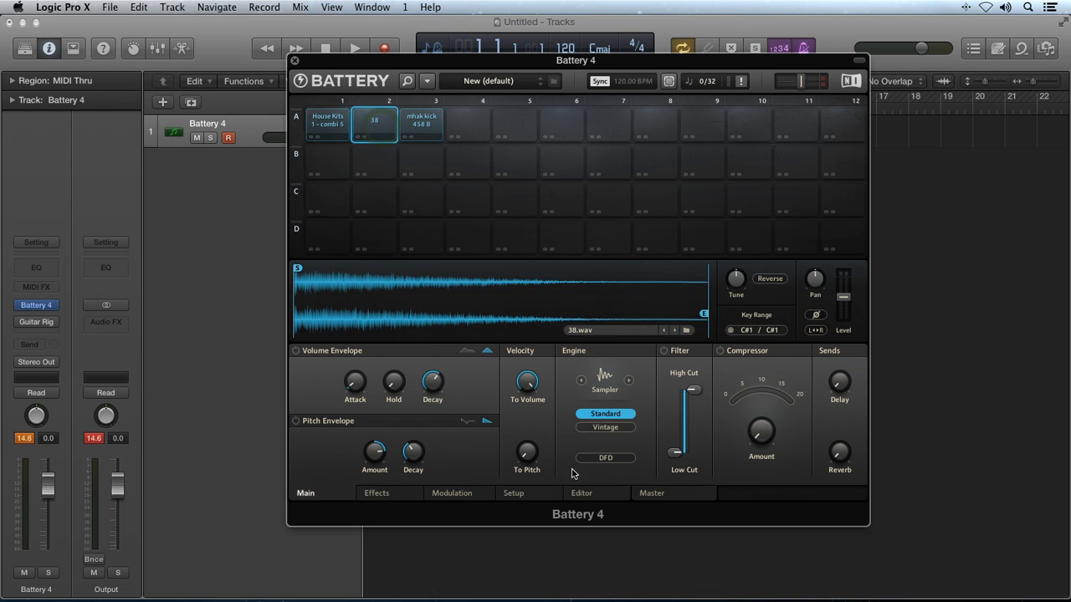
pyautogui.click(658, 495)
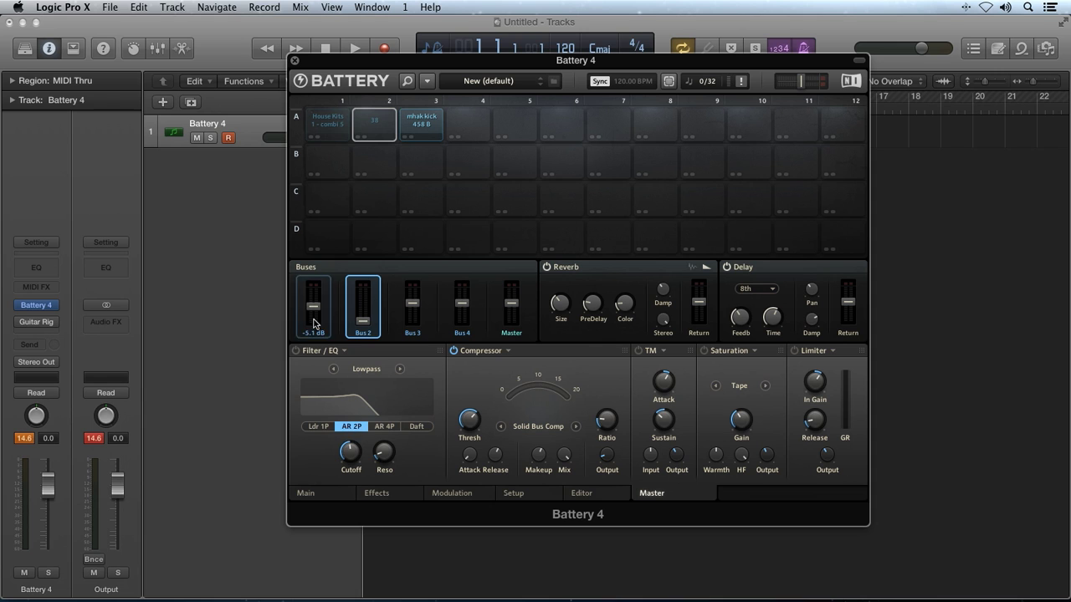
pyautogui.click(326, 124)
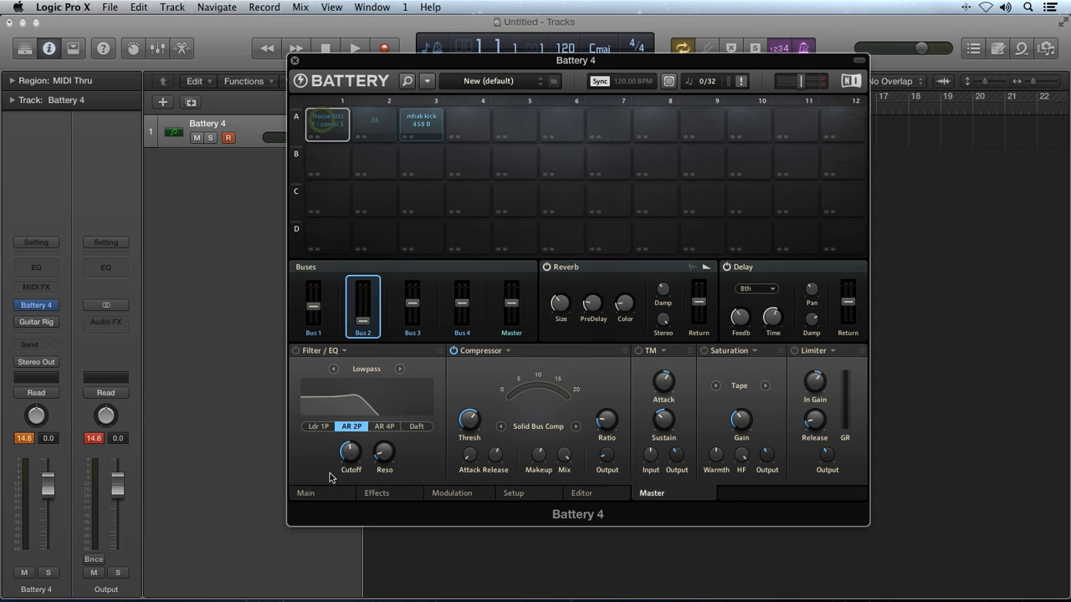
pyautogui.click(317, 494)
pyautogui.moveTo(839, 381); pyautogui.dragTo(839, 410)
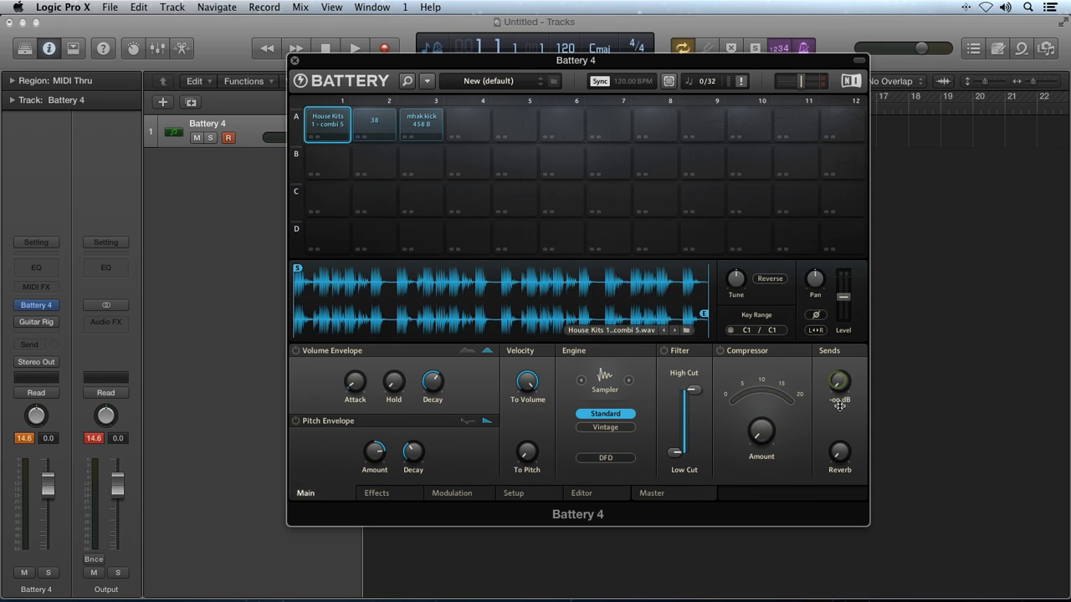
pyautogui.click(654, 495)
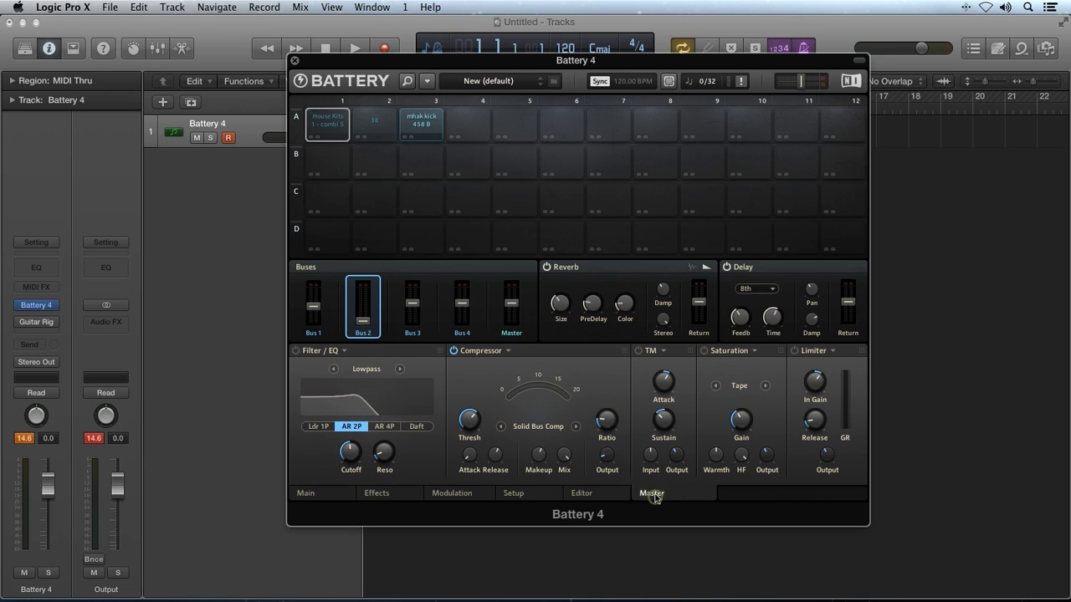
# Step: Compare the Reverb's convolution and algorithmic modes, and set PreDelay to 0.00 ms in the algorithmic mode
pyautogui.click(694, 268)
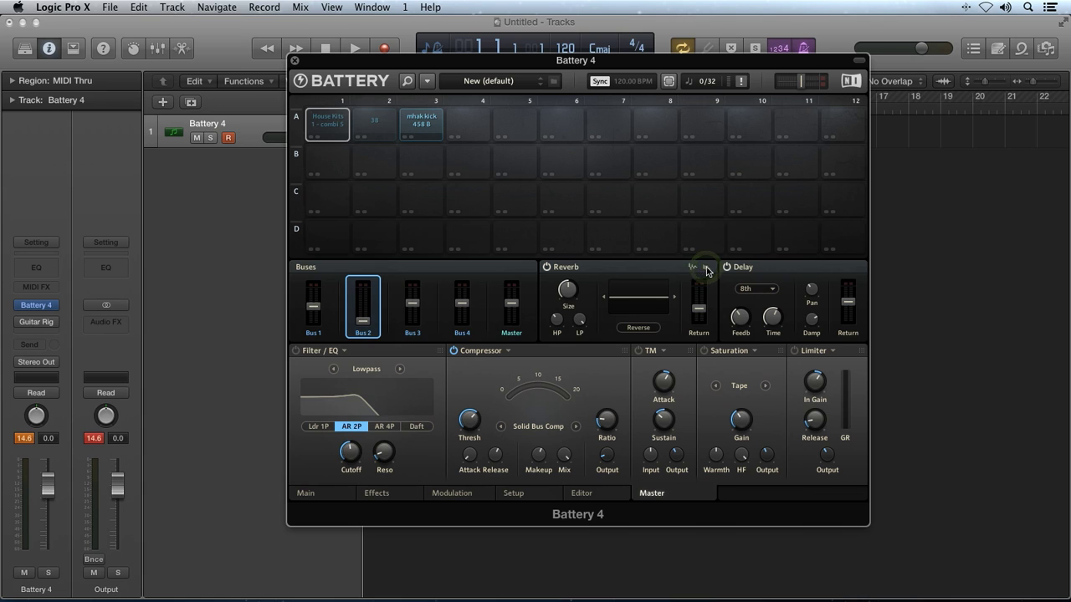
pyautogui.click(705, 268)
pyautogui.moveTo(563, 306)
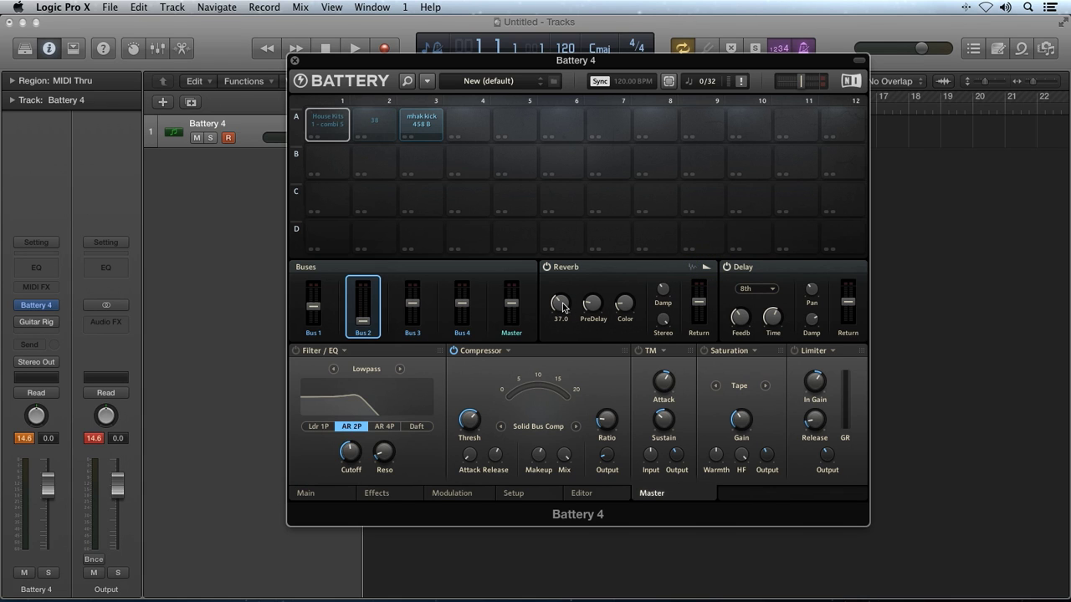
pyautogui.click(699, 267)
pyautogui.click(692, 268)
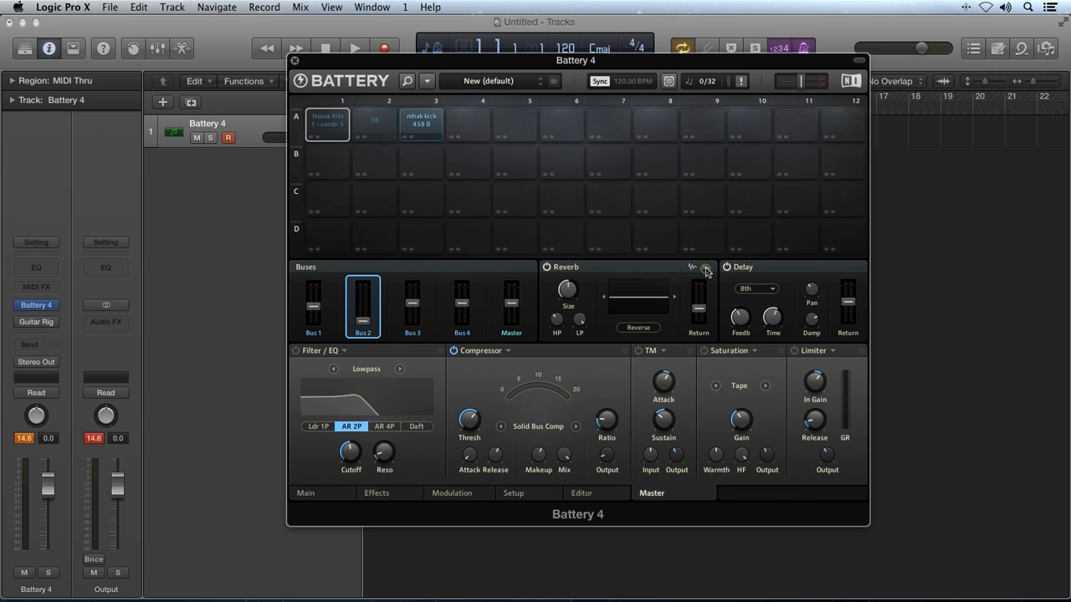
pyautogui.click(705, 268)
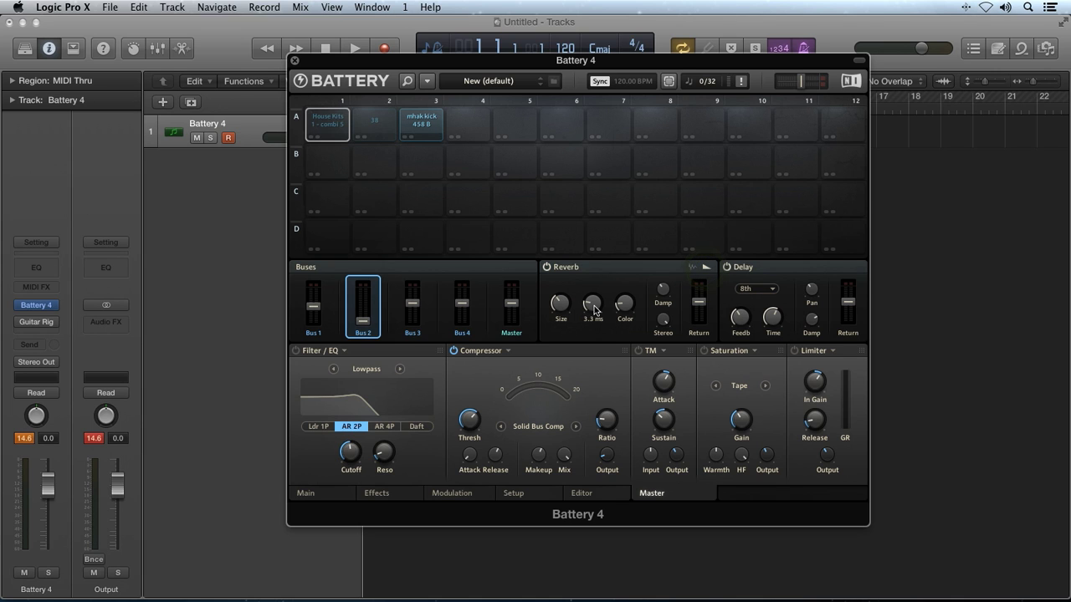
pyautogui.moveTo(564, 312)
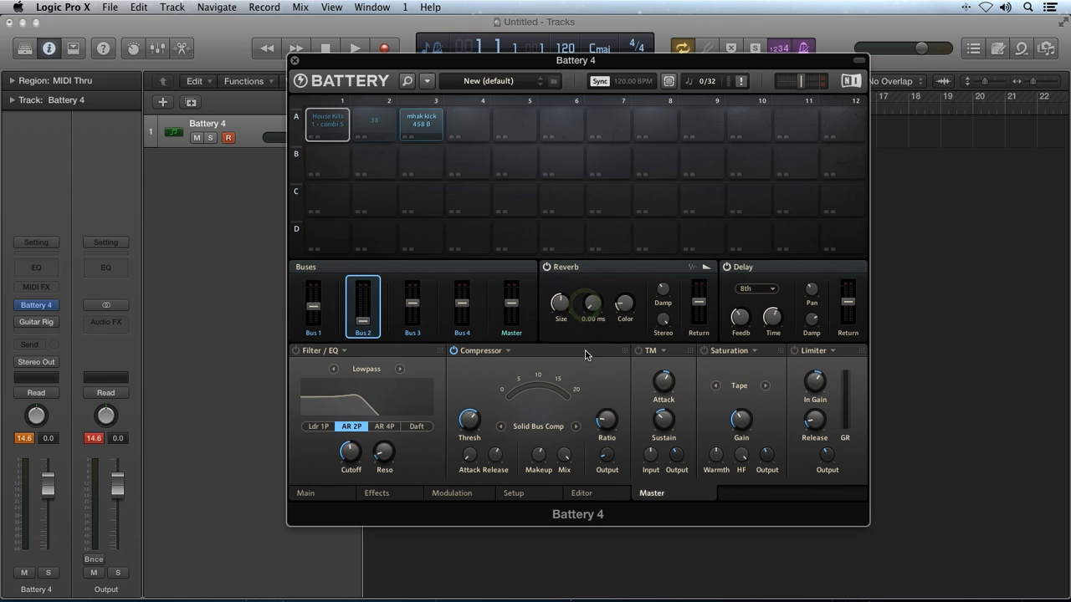
# Step: Switch off Bus 2's Compressor and raise the House Kits cell's Reverb send while its loop plays
pyautogui.click(453, 351)
pyautogui.click(308, 487)
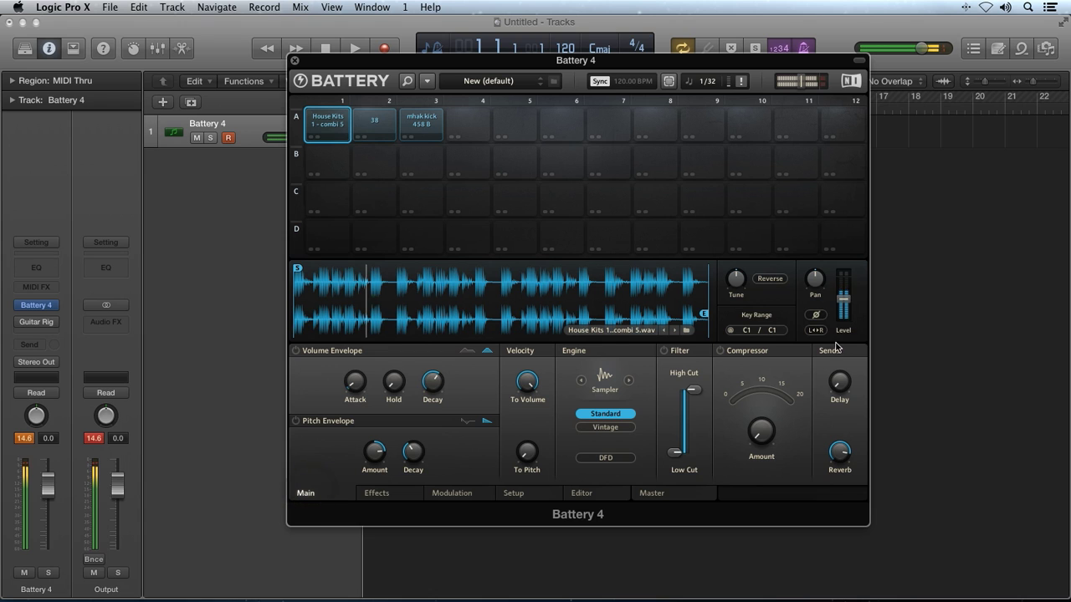
# Step: Raise the Reverb's Return level on the Master page while the loop plays
pyautogui.click(663, 492)
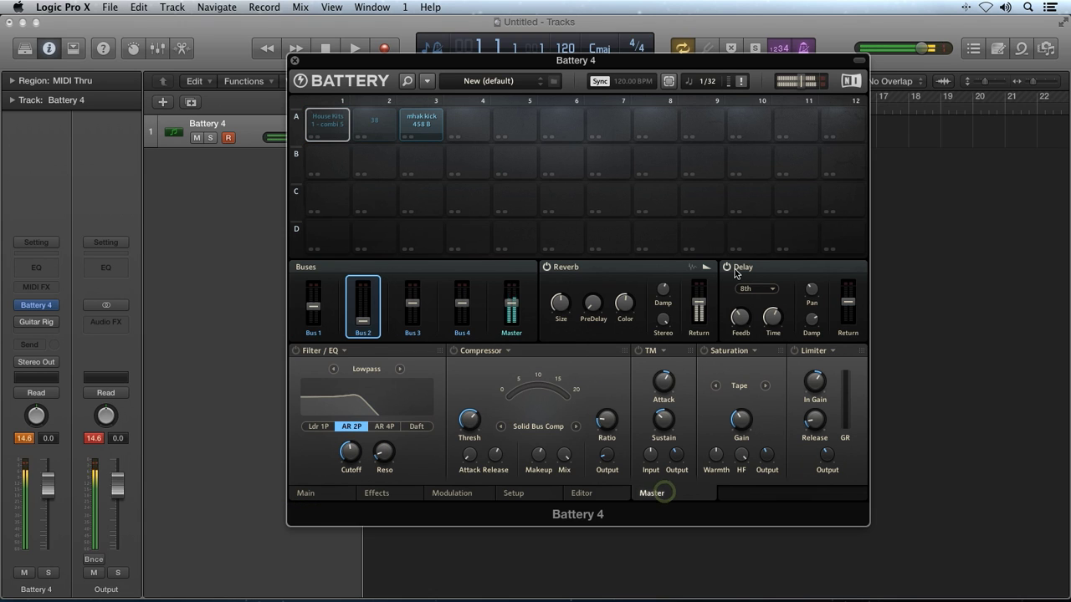
pyautogui.click(698, 297)
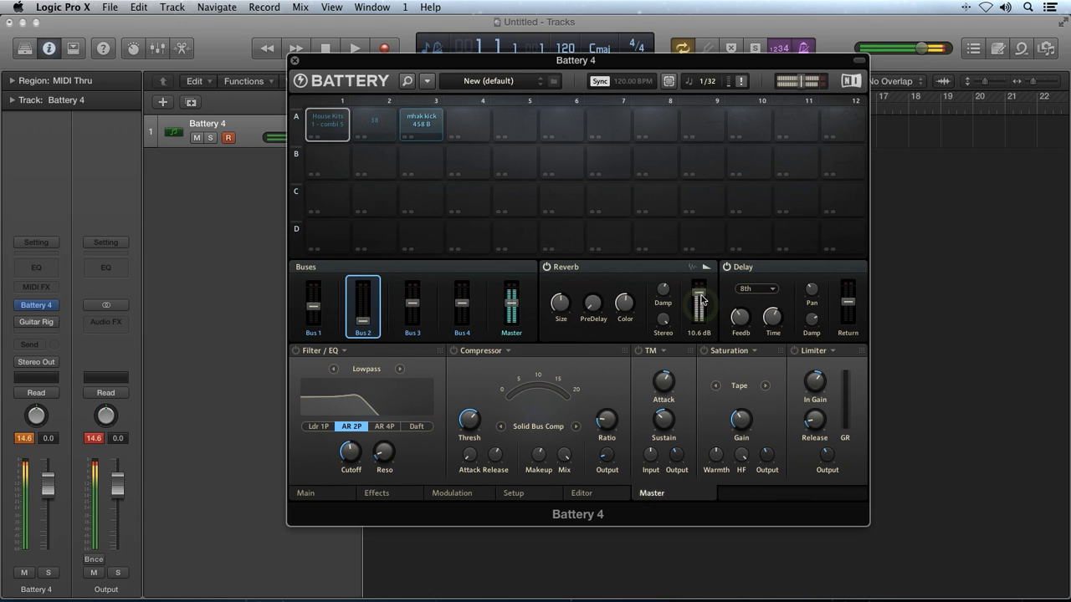
pyautogui.moveTo(699, 297); pyautogui.dragTo(698, 303)
# Step: Shape the algorithmic Reverb by adjusting Size and setting Color to 53.0 and Damp to 78.0
pyautogui.moveTo(571, 304)
pyautogui.moveTo(571, 305); pyautogui.dragTo(559, 368)
pyautogui.moveTo(629, 321)
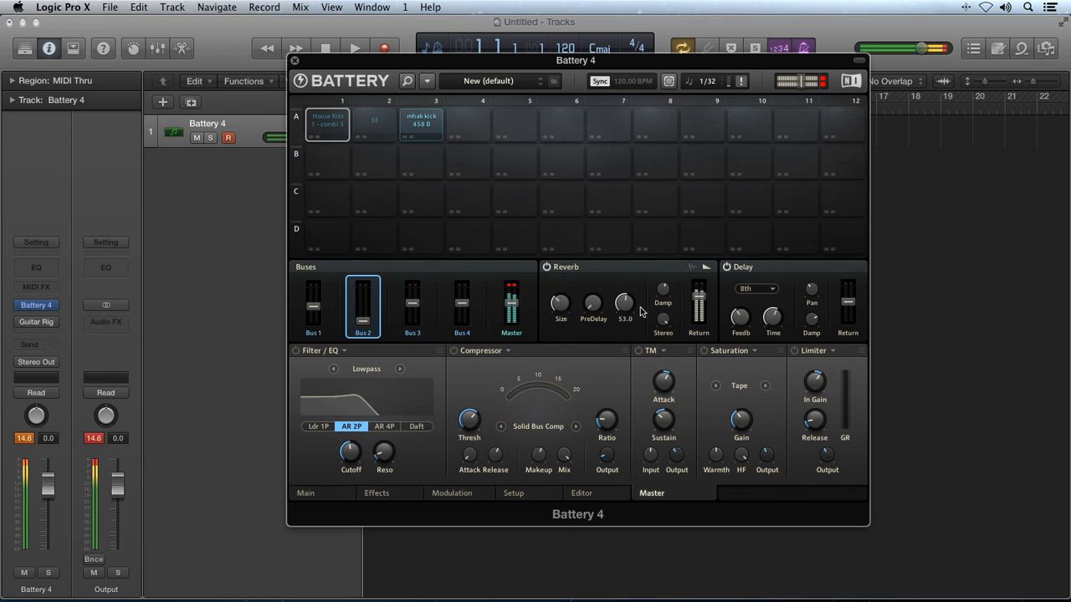
pyautogui.moveTo(663, 292); pyautogui.dragTo(662, 266)
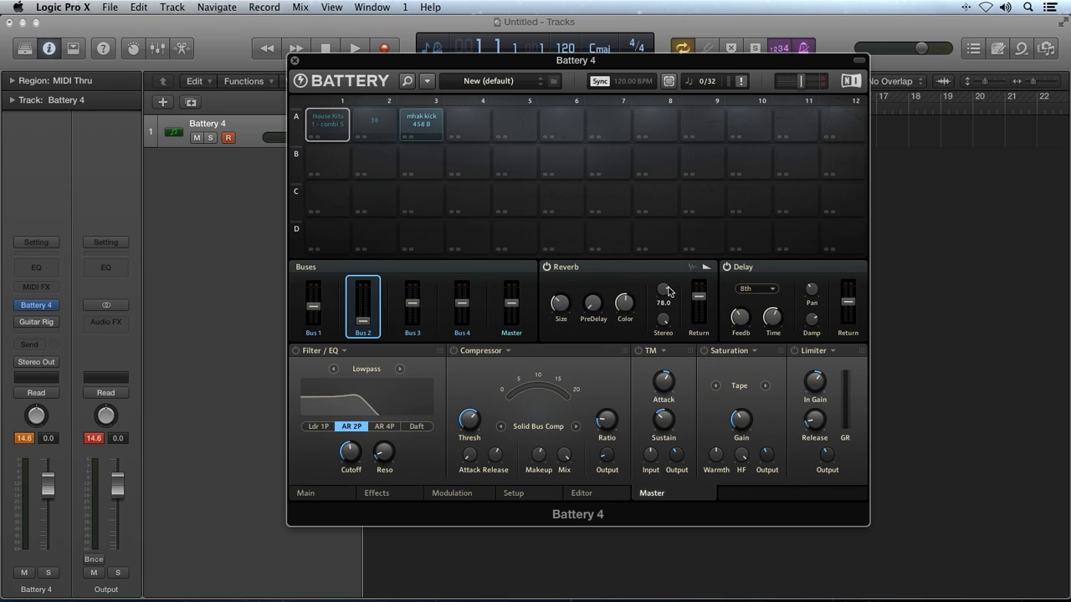
# Step: Switch the Reverb to convolution mode and load cell 38's sample as its impulse response
pyautogui.click(693, 268)
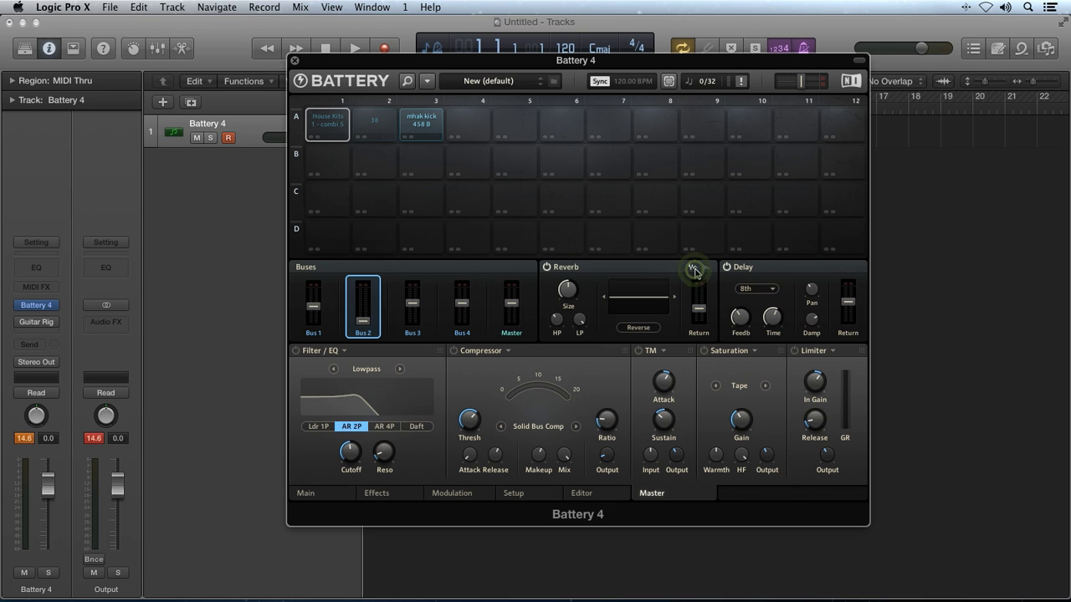
pyautogui.click(675, 299)
pyautogui.click(674, 300)
pyautogui.click(674, 299)
pyautogui.click(388, 122)
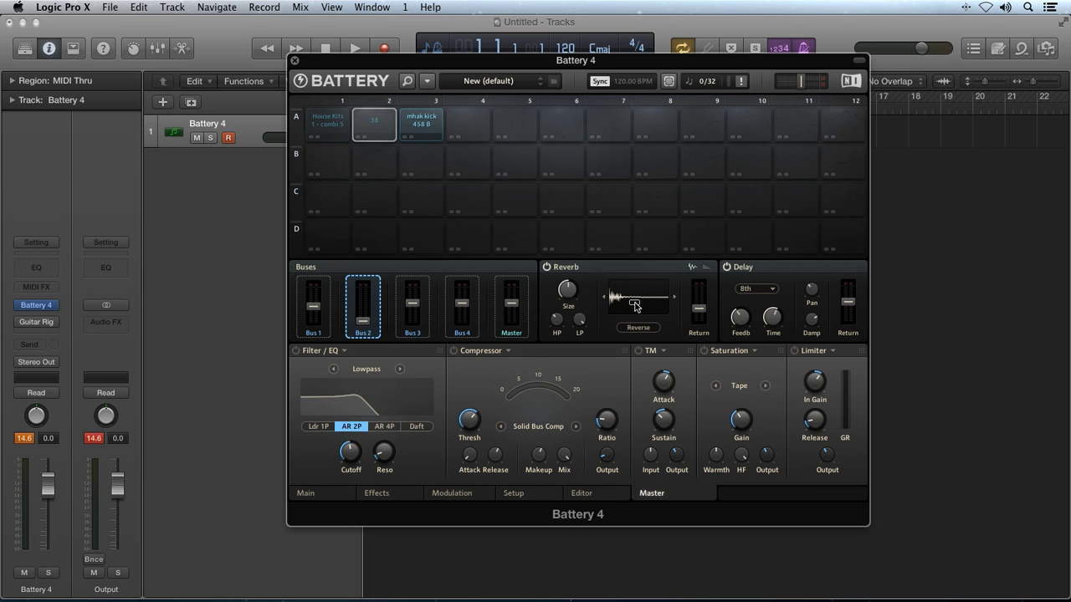
pyautogui.click(376, 126)
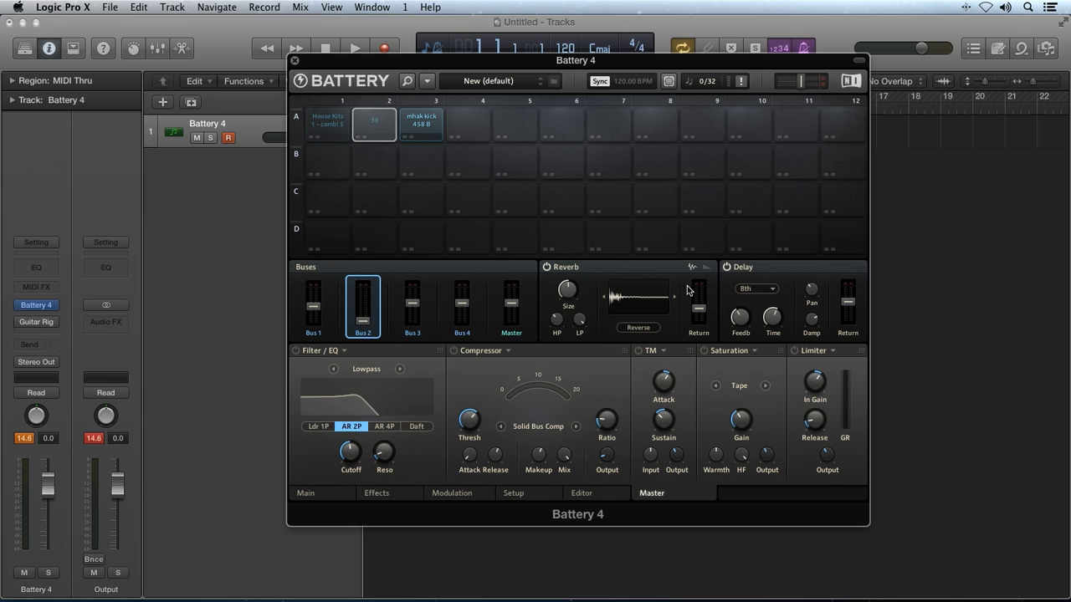
# Step: Examine the Delay's tempo-sync note values and keep 8th
pyautogui.click(769, 291)
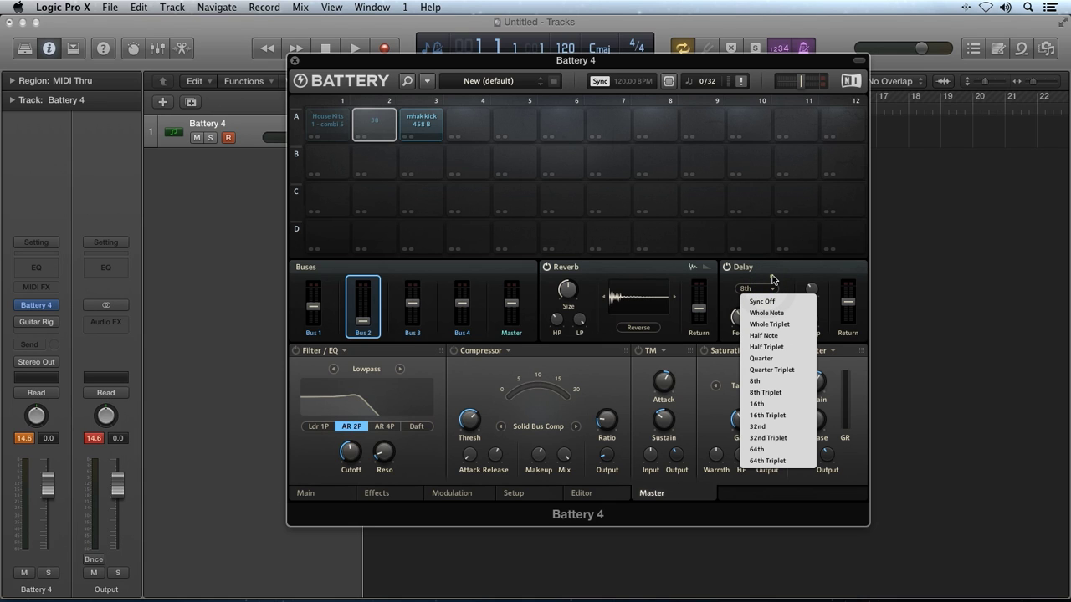
pyautogui.click(772, 280)
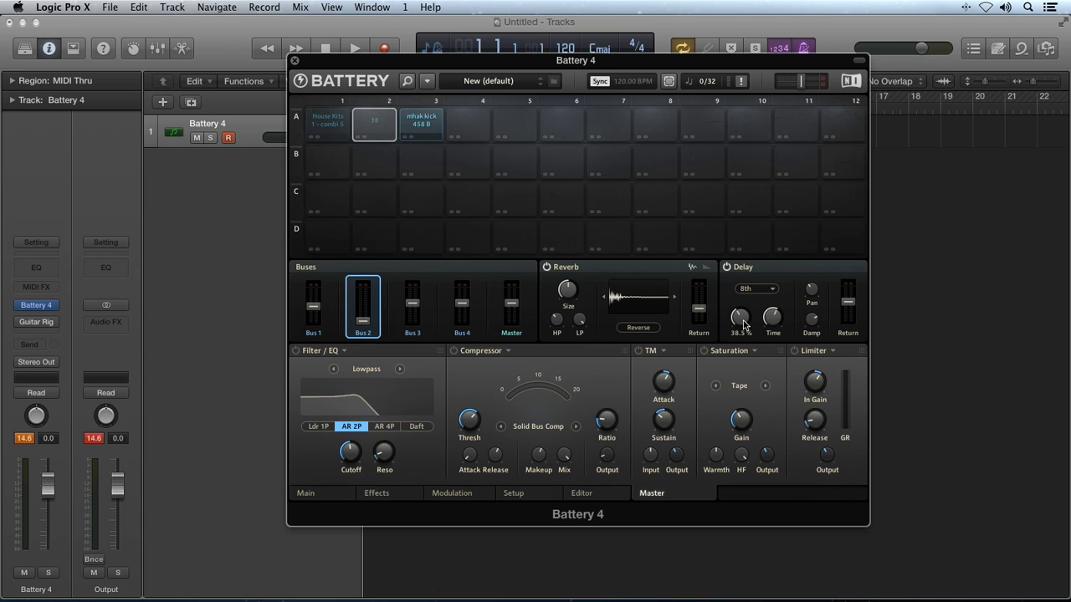
# Step: Raise Bus 2's level and set the Delay send of the mhak kick 458 B cell to 1.0 dB
pyautogui.moveTo(775, 319)
pyautogui.moveTo(815, 294)
pyautogui.moveTo(358, 320)
pyautogui.mouseDown()
pyautogui.moveTo(358, 299)
pyautogui.moveTo(361, 308)
pyautogui.mouseUp()
pyautogui.click(305, 494)
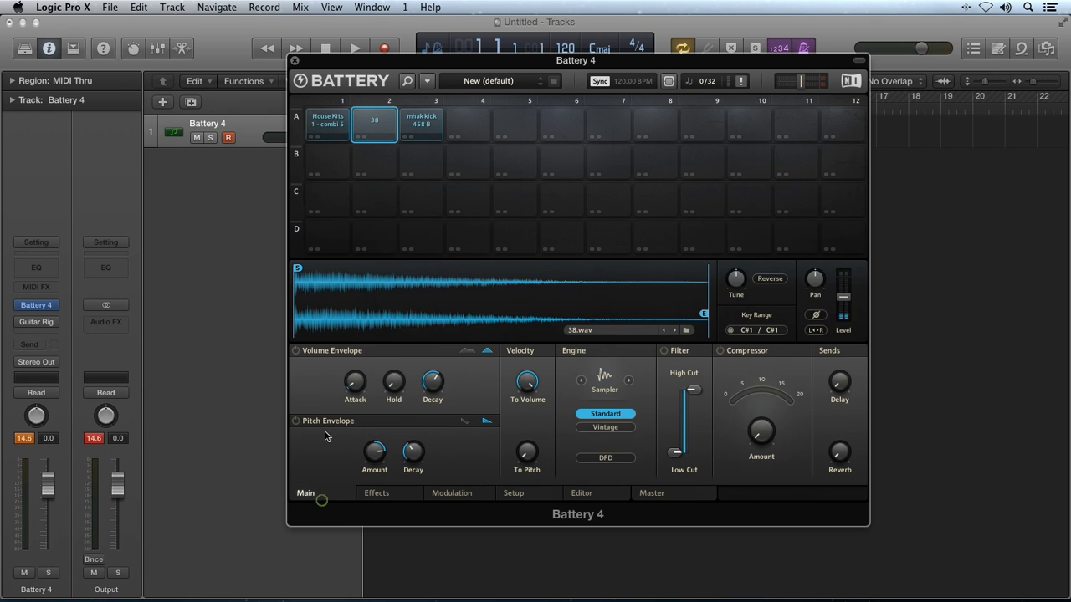
pyautogui.click(421, 122)
pyautogui.moveTo(839, 395); pyautogui.dragTo(840, 376)
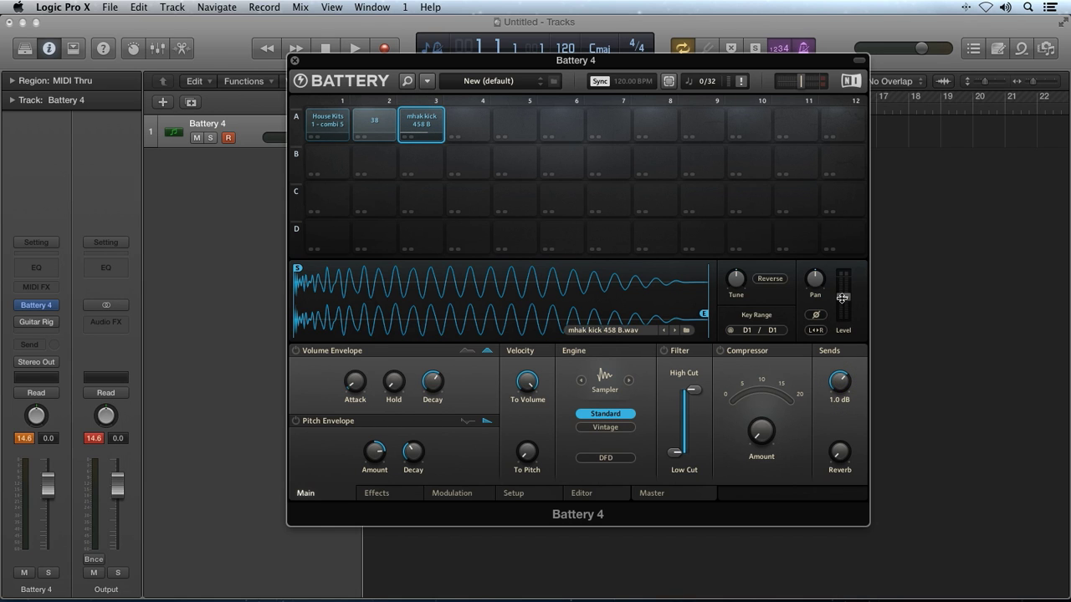
# Step: Set the Master Delay's tempo sync to 16th Triplet and raise its Feedback to 77.0 %
pyautogui.click(651, 494)
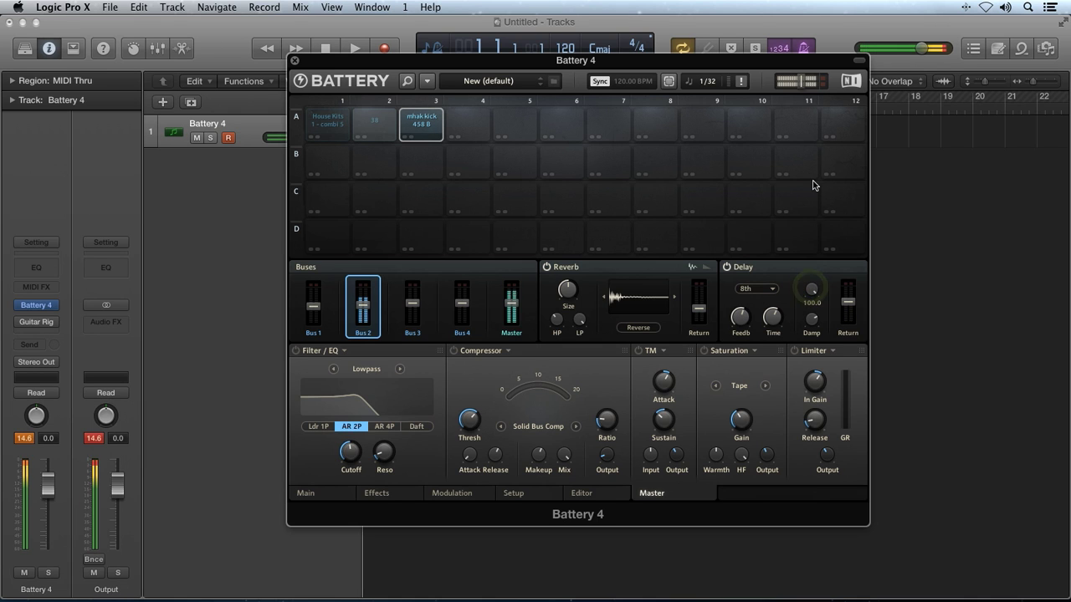
pyautogui.click(757, 289)
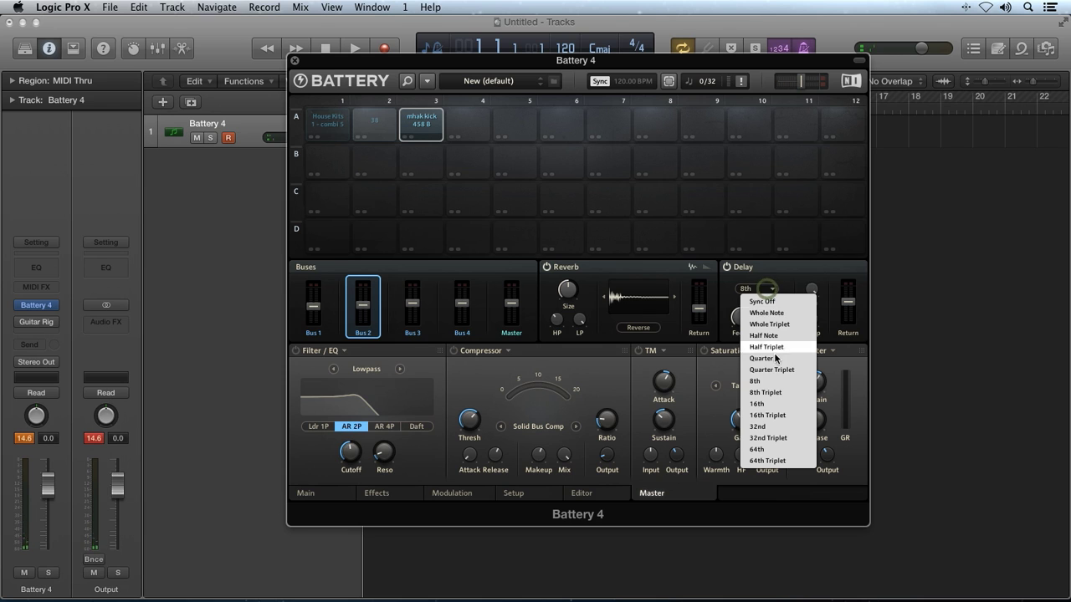
pyautogui.click(769, 415)
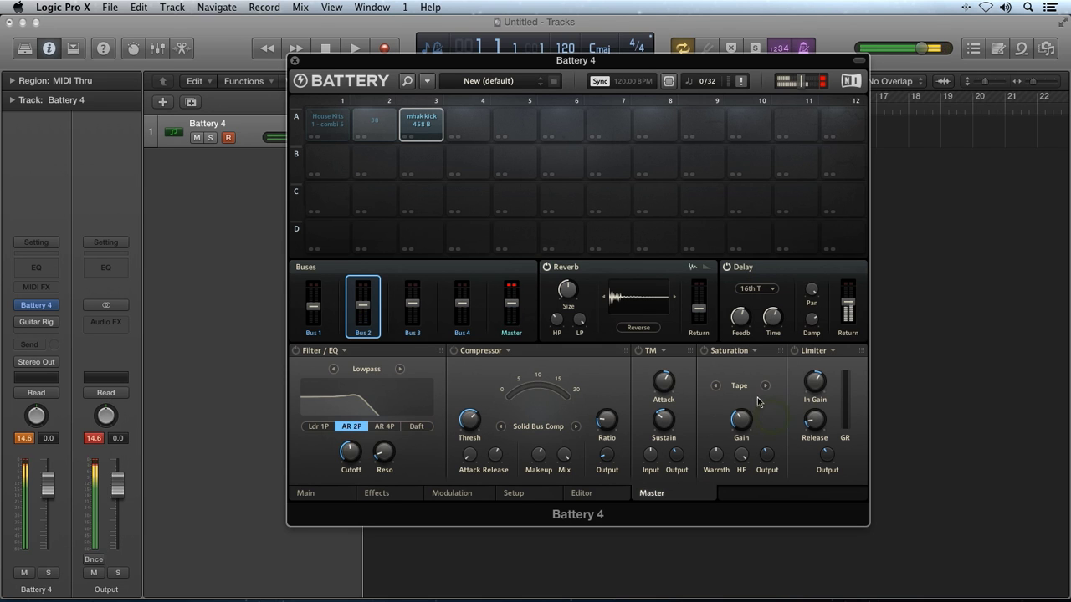
pyautogui.moveTo(740, 318)
pyautogui.moveTo(738, 306); pyautogui.dragTo(739, 297)
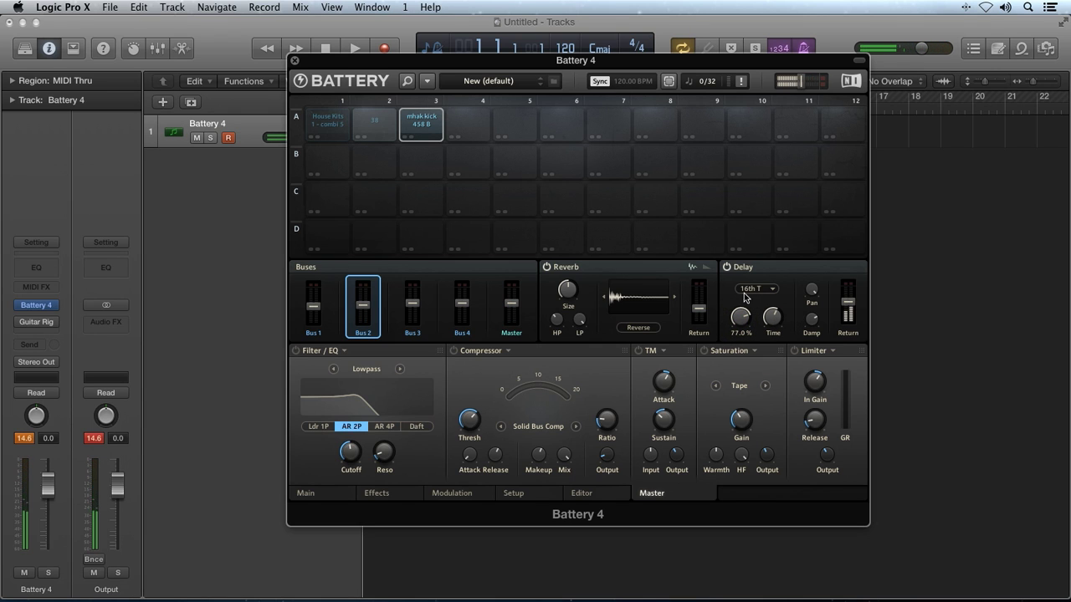
# Step: Lower the Delay's Feedback to 0.0 % and raise its Damp amount
pyautogui.moveTo(741, 317); pyautogui.dragTo(748, 446)
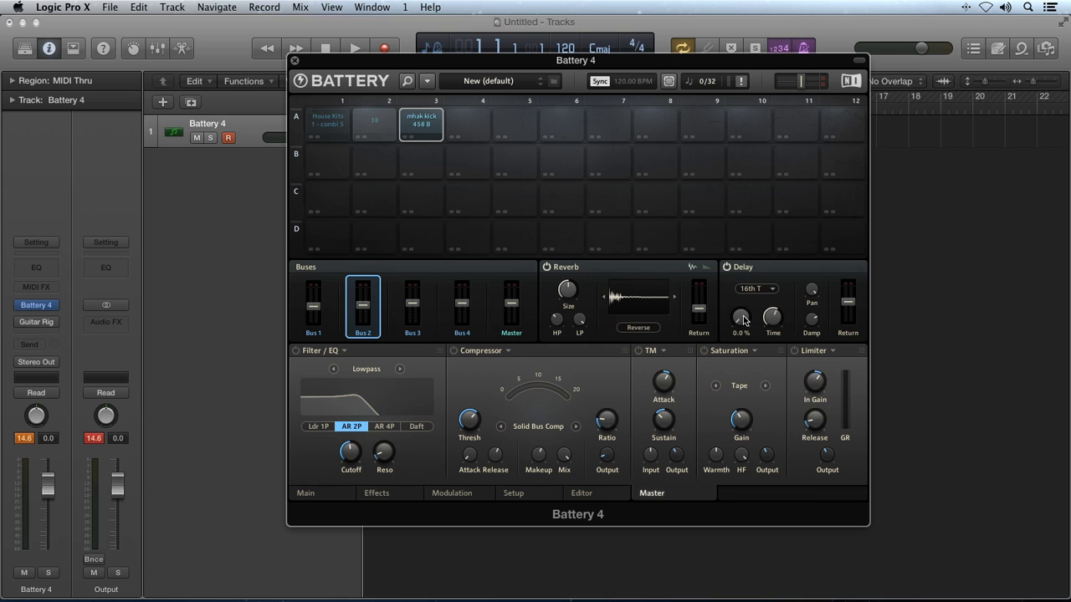
pyautogui.moveTo(743, 323); pyautogui.dragTo(741, 335)
pyautogui.moveTo(816, 321)
pyautogui.moveTo(818, 321); pyautogui.dragTo(818, 307)
# Step: Select the House Kits 1 - combi 5 loop cell and display its per-cell effects
pyautogui.click(325, 134)
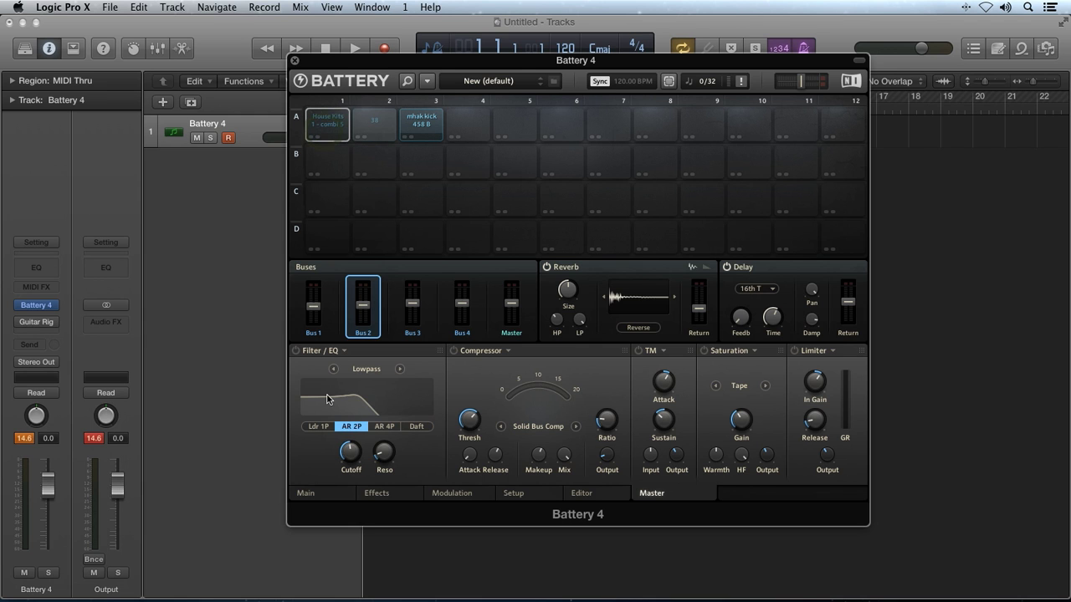
pyautogui.click(326, 494)
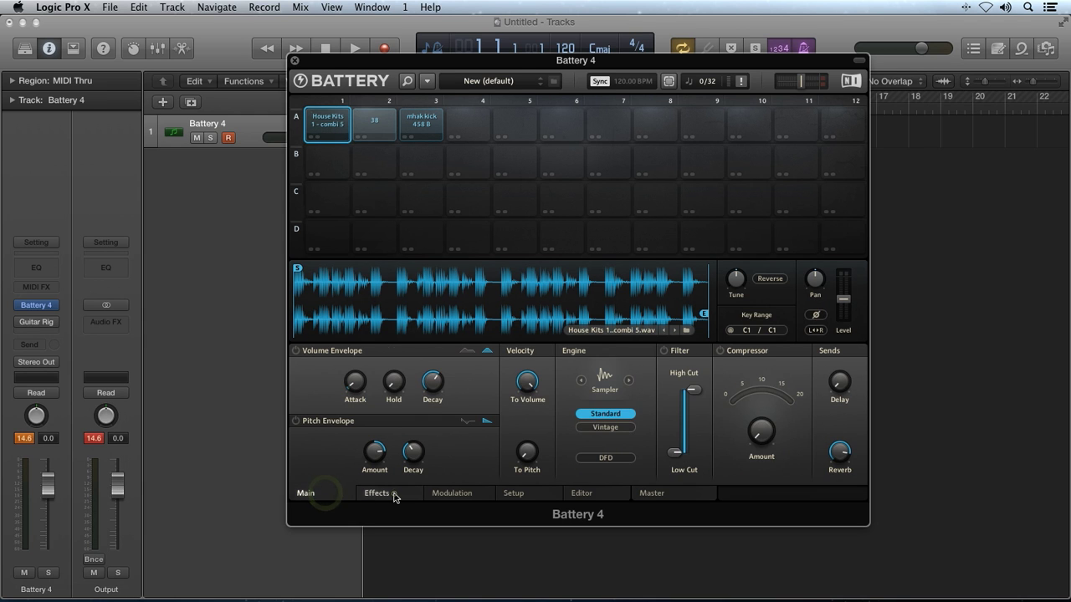
pyautogui.click(393, 494)
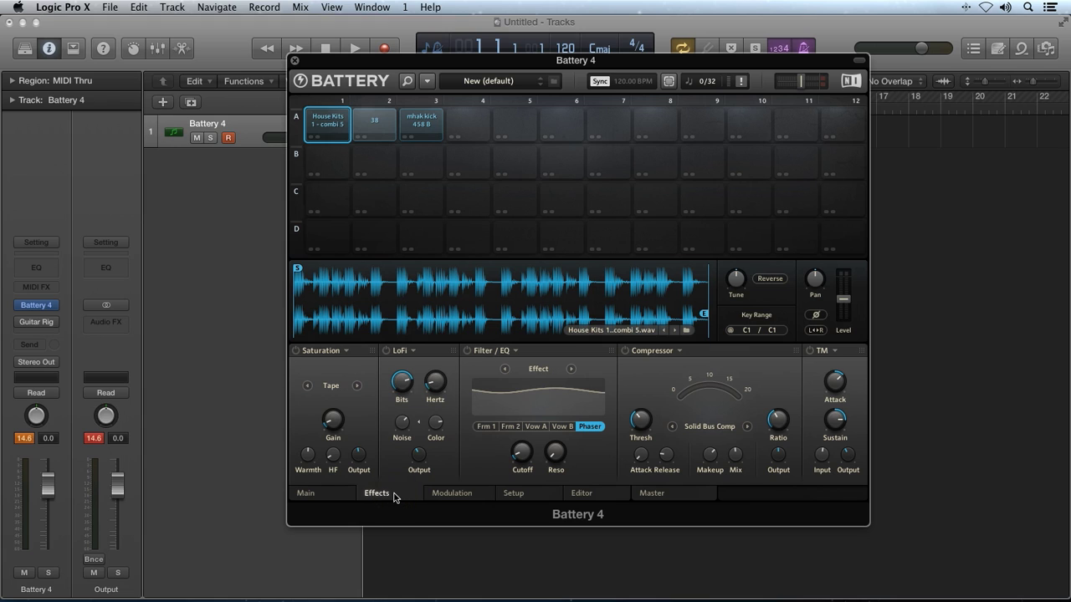